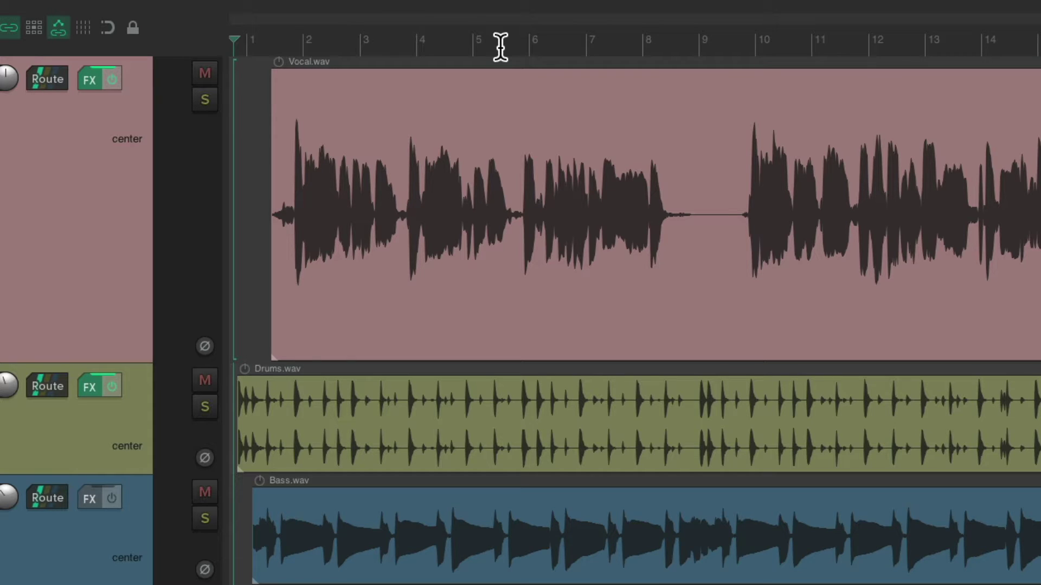
# Play the song, seeking via the ruler to bars 5.8, 9.8, 1.7, 3.9 and 5.7, then stop.
pyautogui.press('space')
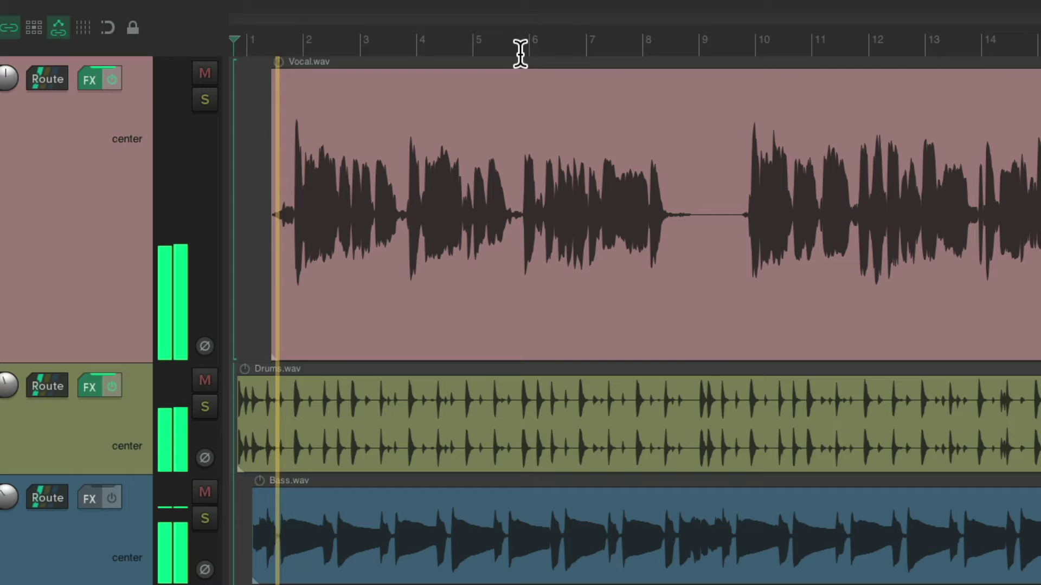
pyautogui.click(518, 50)
pyautogui.click(741, 51)
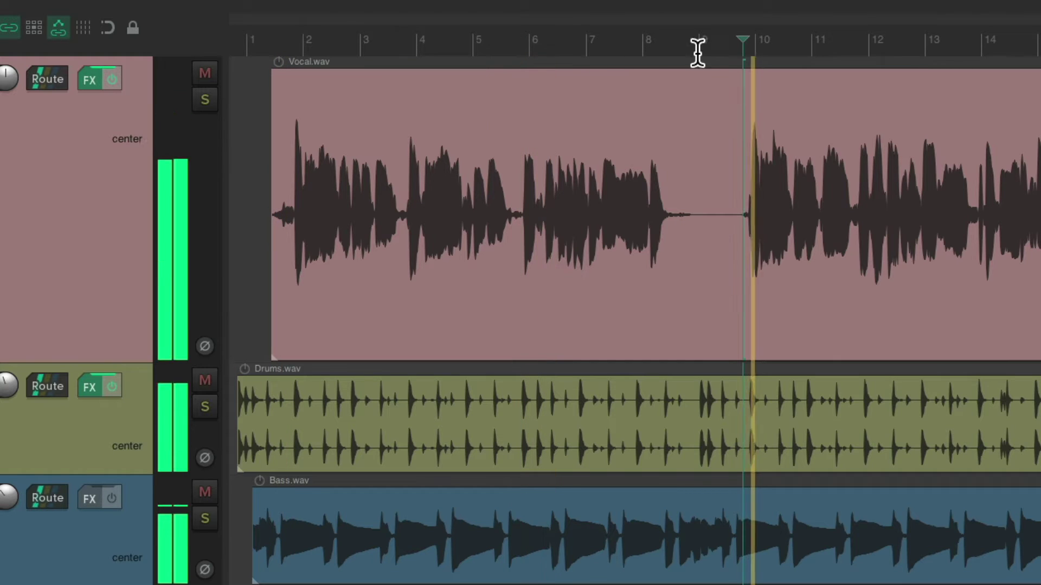
pyautogui.click(284, 48)
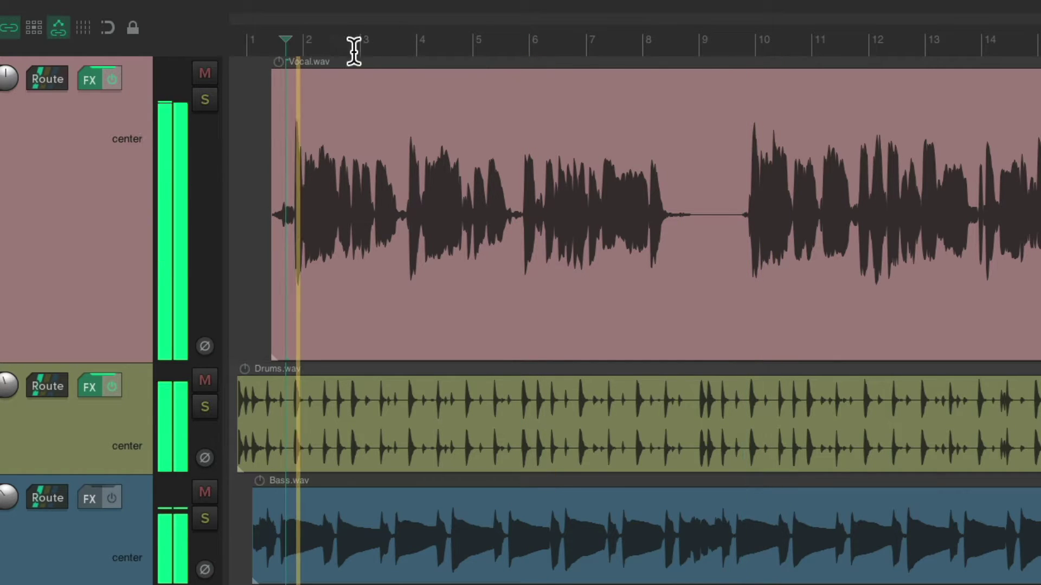
pyautogui.click(404, 50)
pyautogui.click(514, 50)
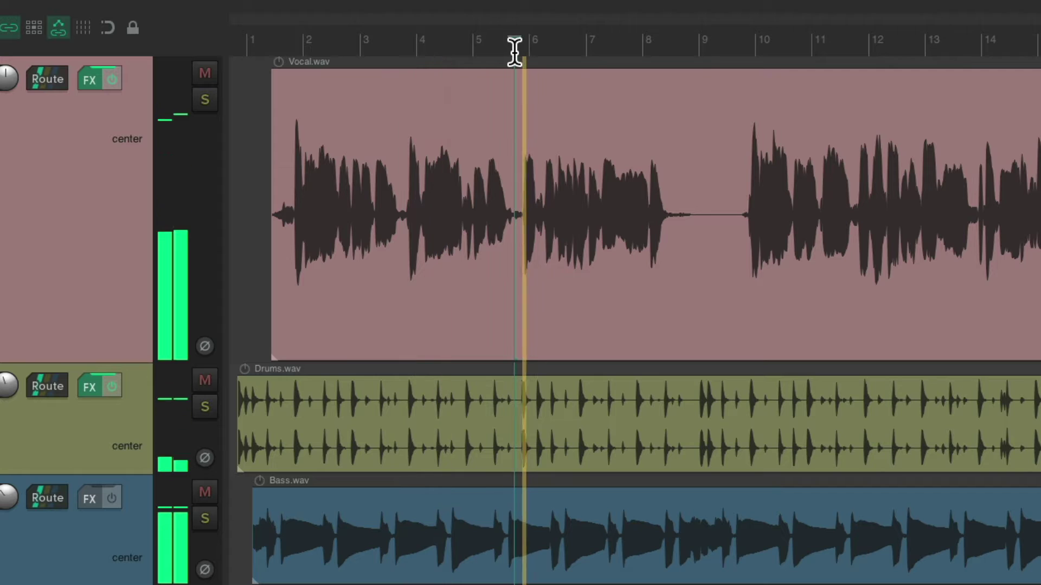
pyautogui.press('space')
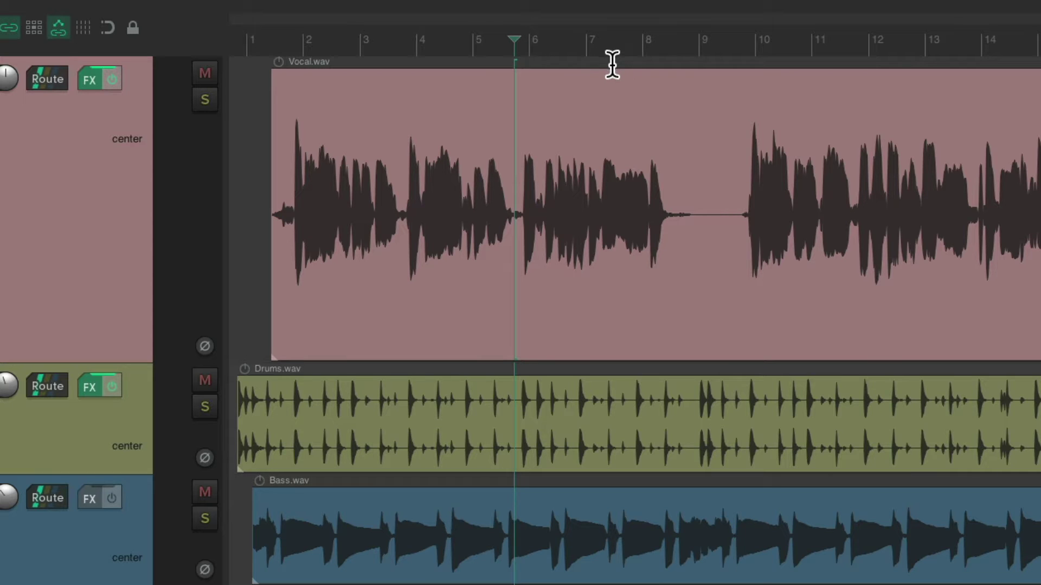
# Play again, seeking to a later point, then bars 4.7, 1.8, 3.6 and 9.7, and stop.
pyautogui.press('space')
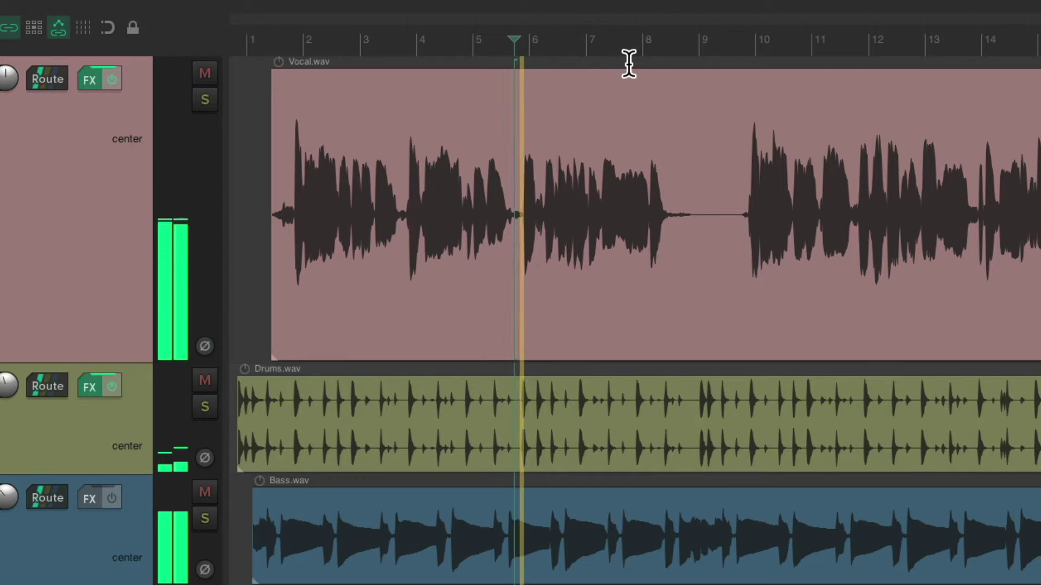
pyautogui.click(597, 65)
pyautogui.click(455, 65)
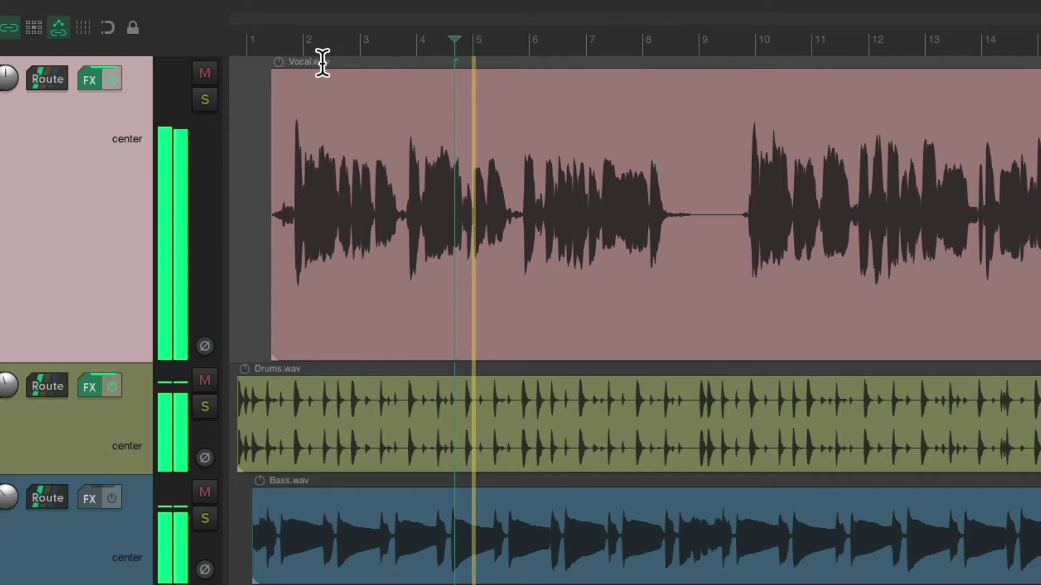
pyautogui.click(291, 63)
pyautogui.click(395, 62)
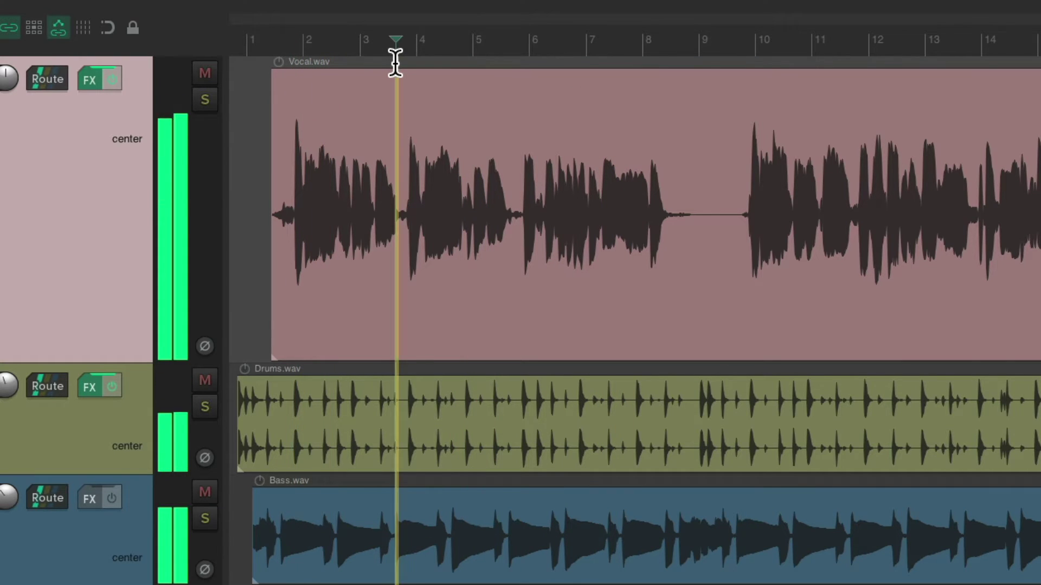
pyautogui.click(737, 64)
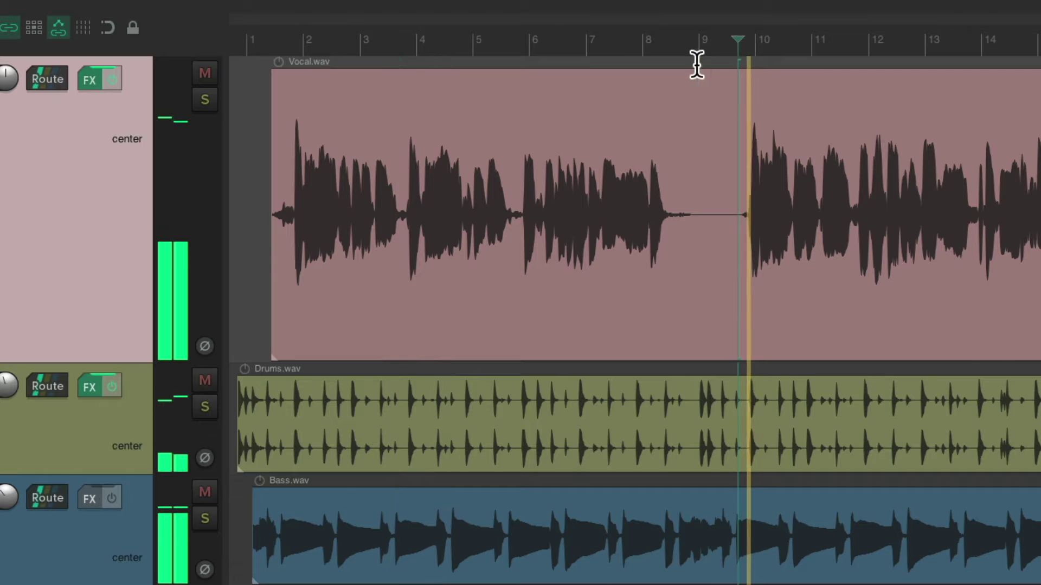
pyautogui.press('space')
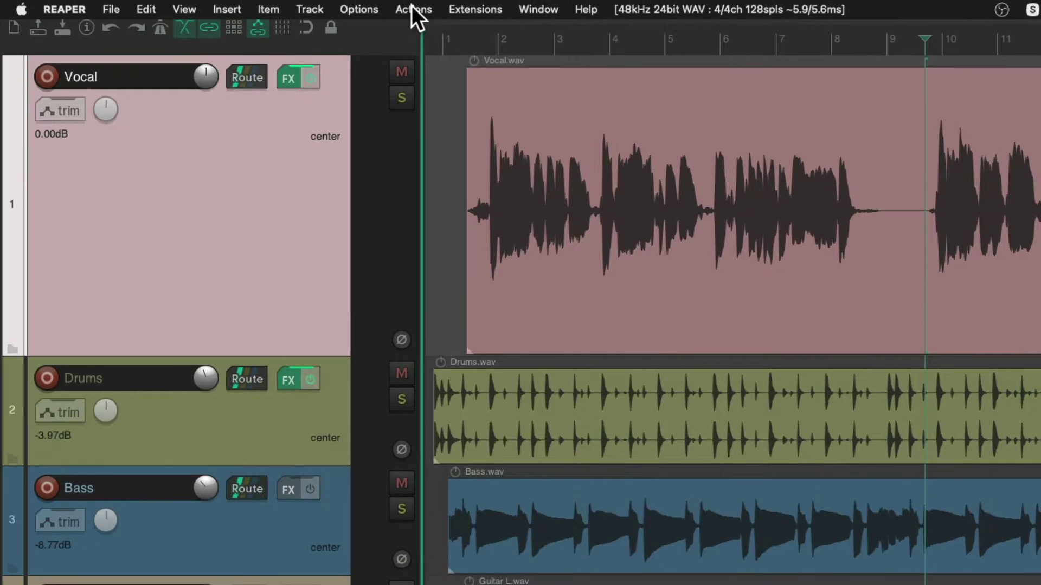
pyautogui.click(358, 8)
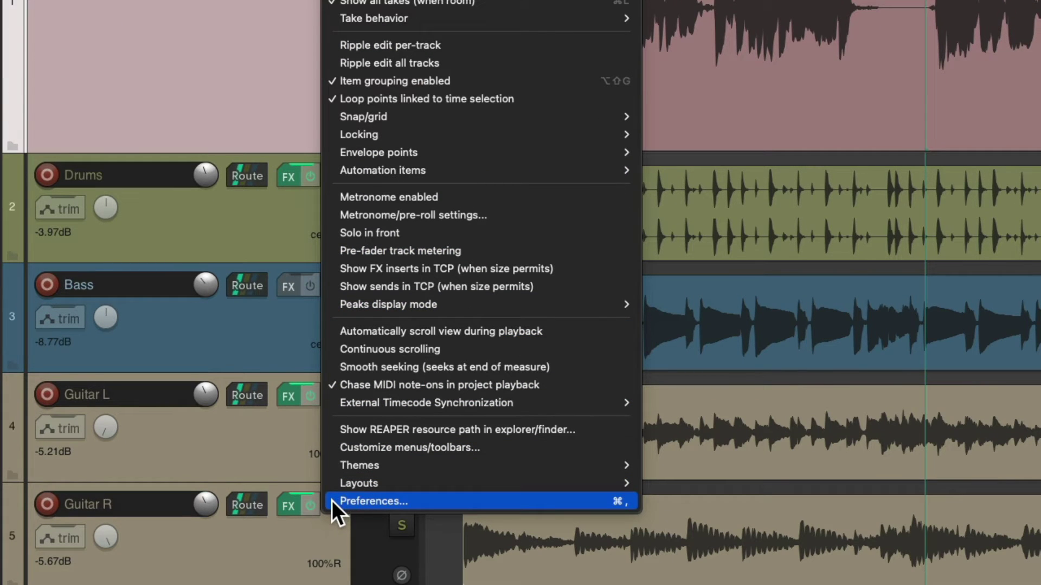
pyautogui.click(331, 500)
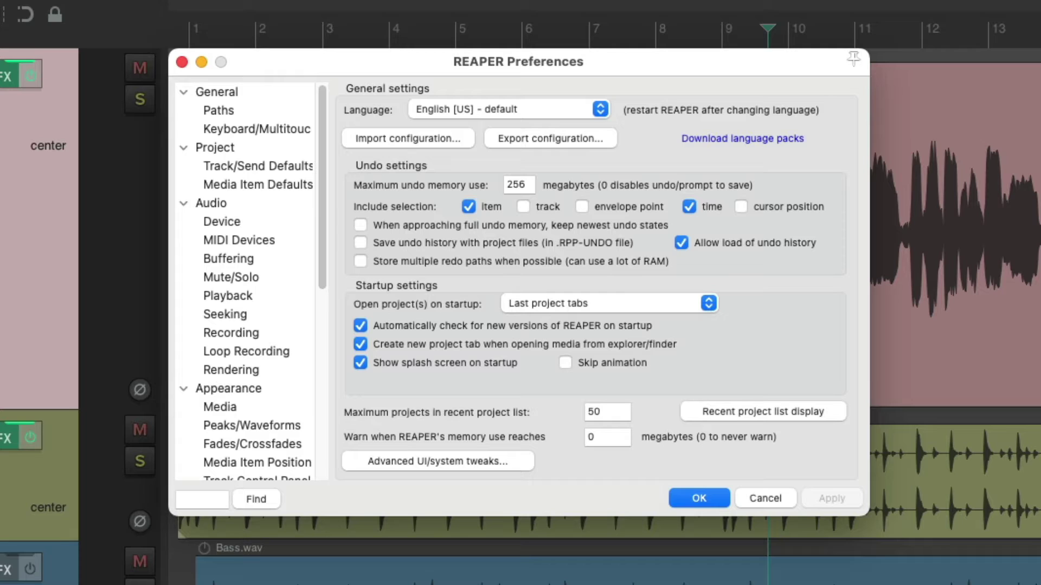
pyautogui.click(282, 316)
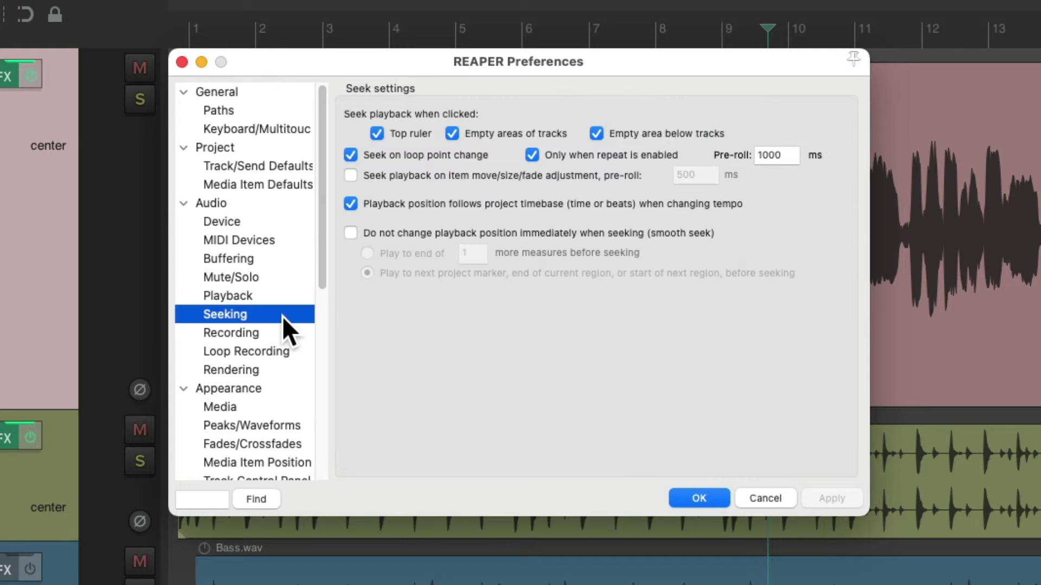
pyautogui.moveTo(423, 164)
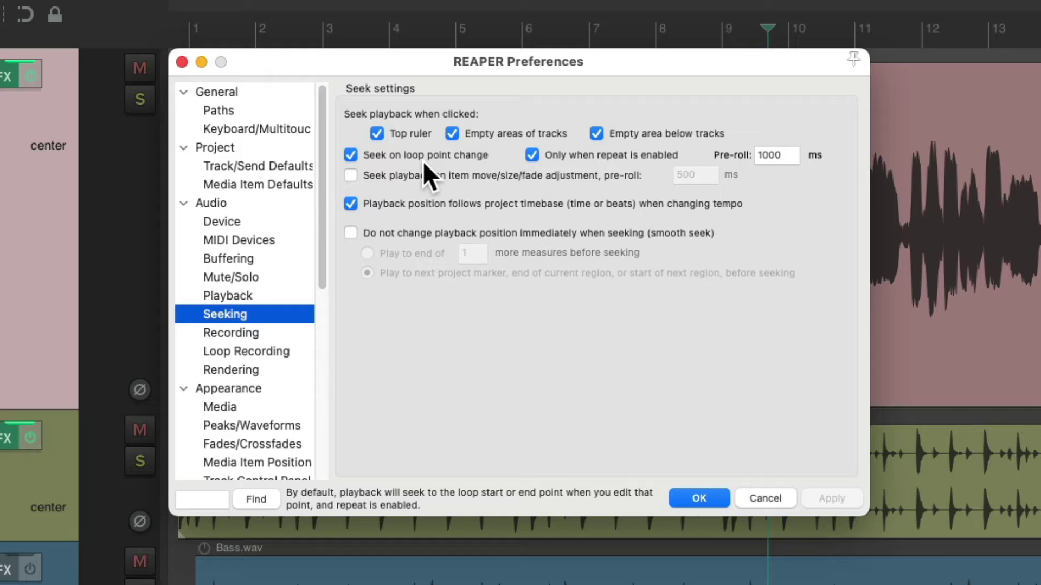
pyautogui.moveTo(414, 134)
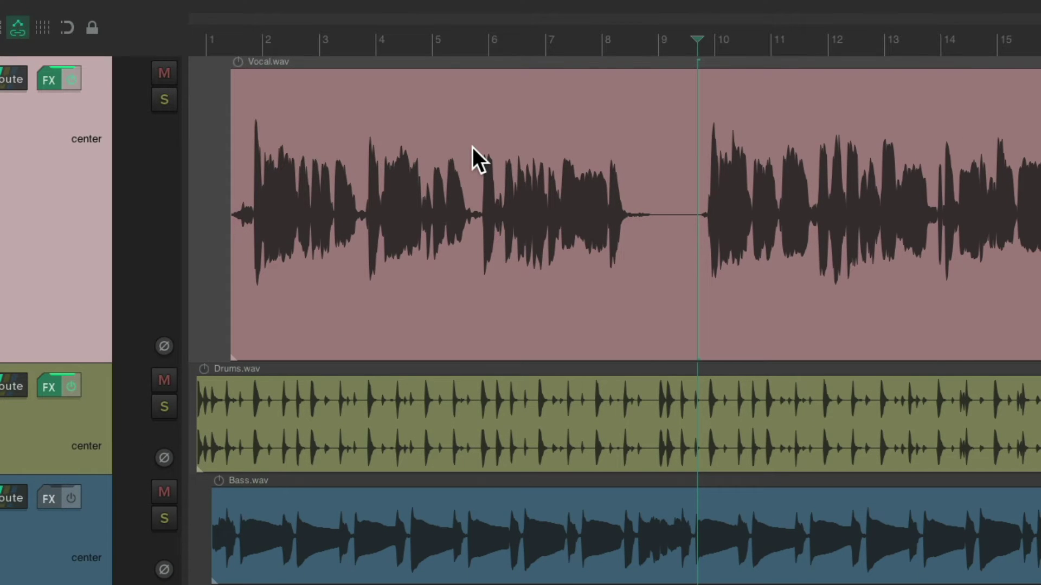
# Select the Vocal.wav item near bar 5.7, play, seek near bar 10 and back, then stop.
pyautogui.click(472, 147)
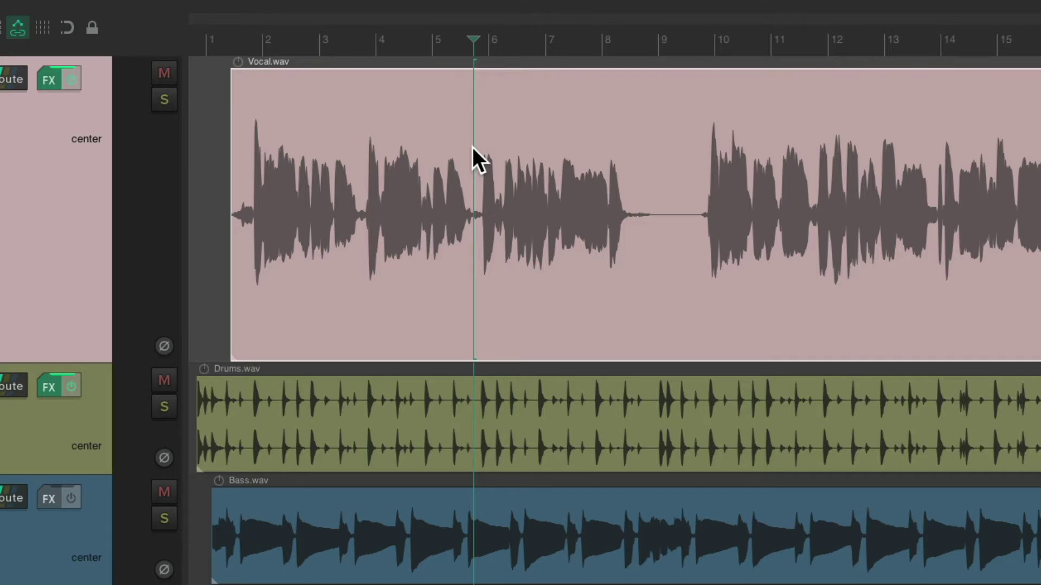
pyautogui.press('space')
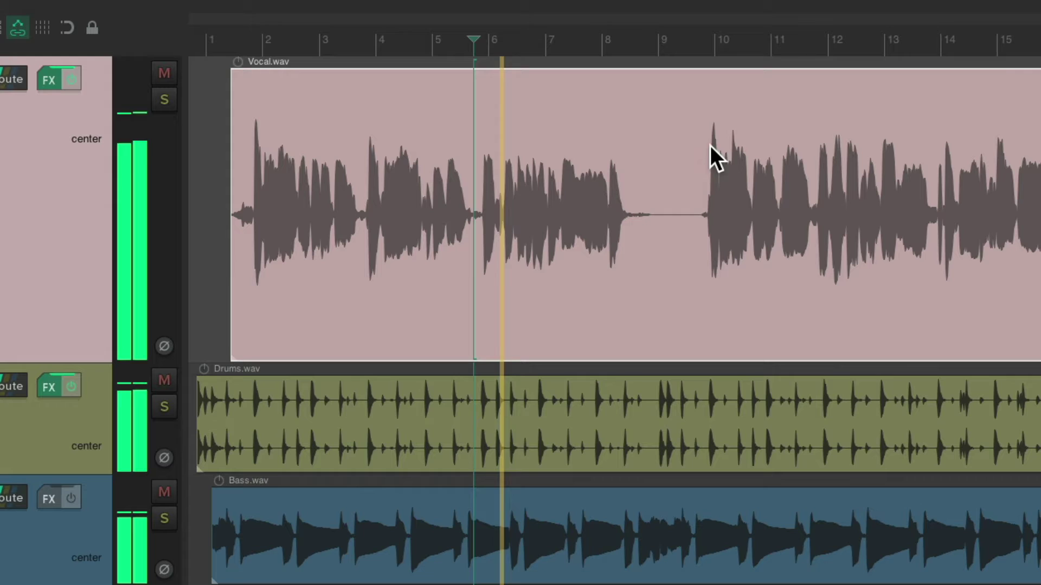
pyautogui.click(701, 145)
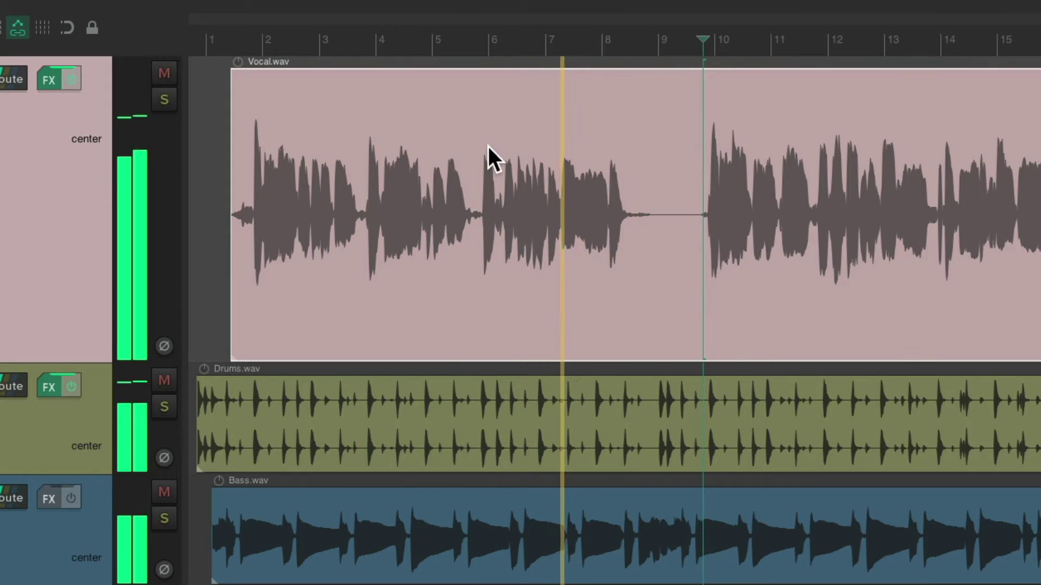
pyautogui.click(474, 161)
pyautogui.press('space')
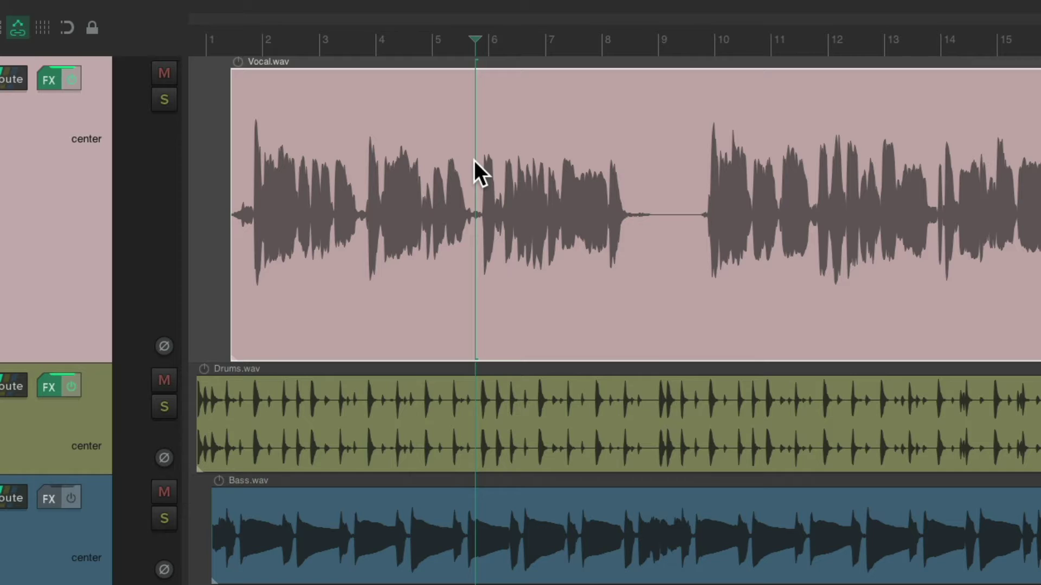
# Play again, seek near bar 10, move the edit position just before bar 4, and stop.
pyautogui.press('space')
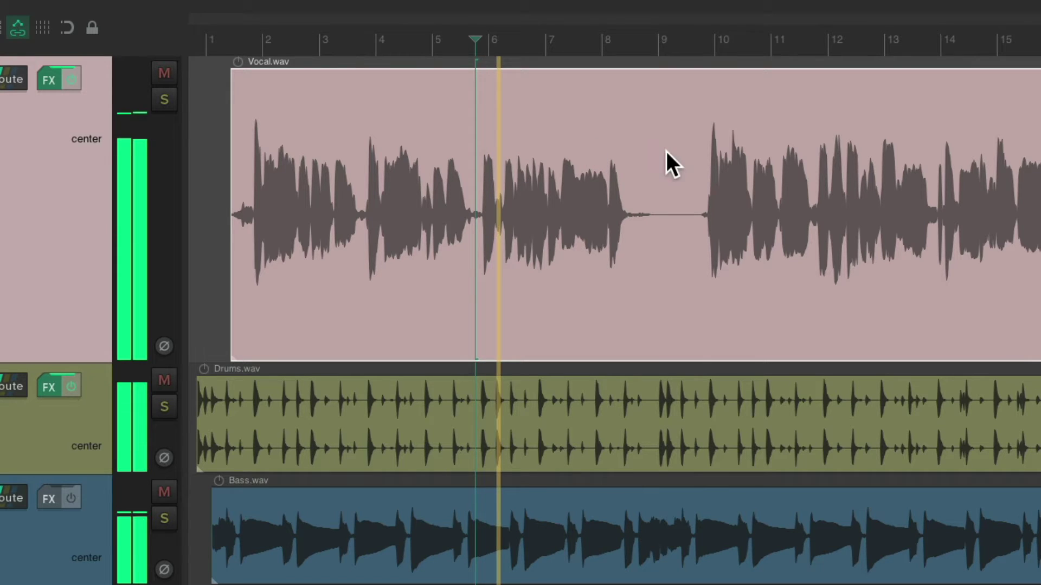
pyautogui.click(699, 157)
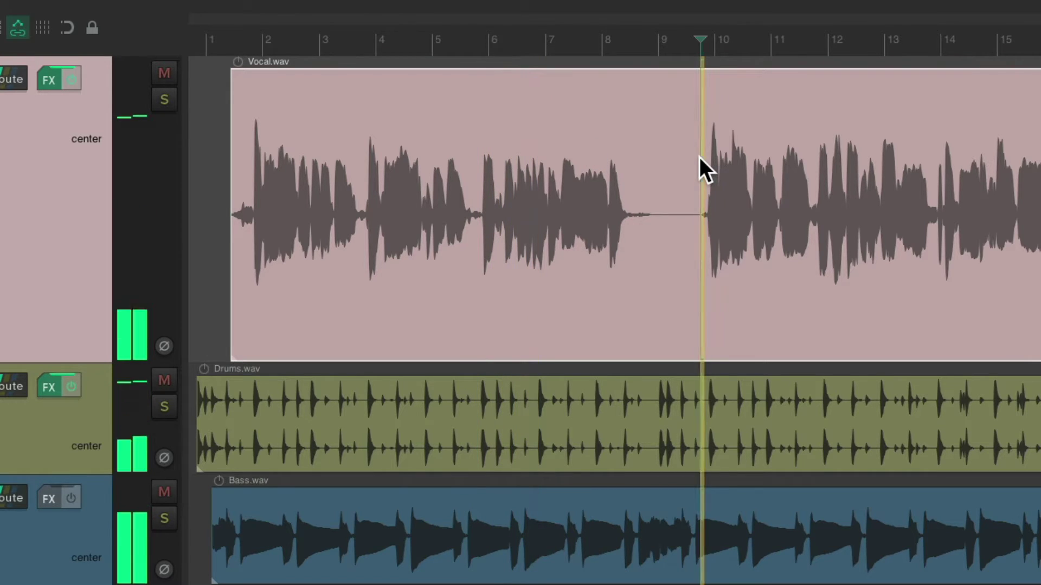
pyautogui.click(365, 165)
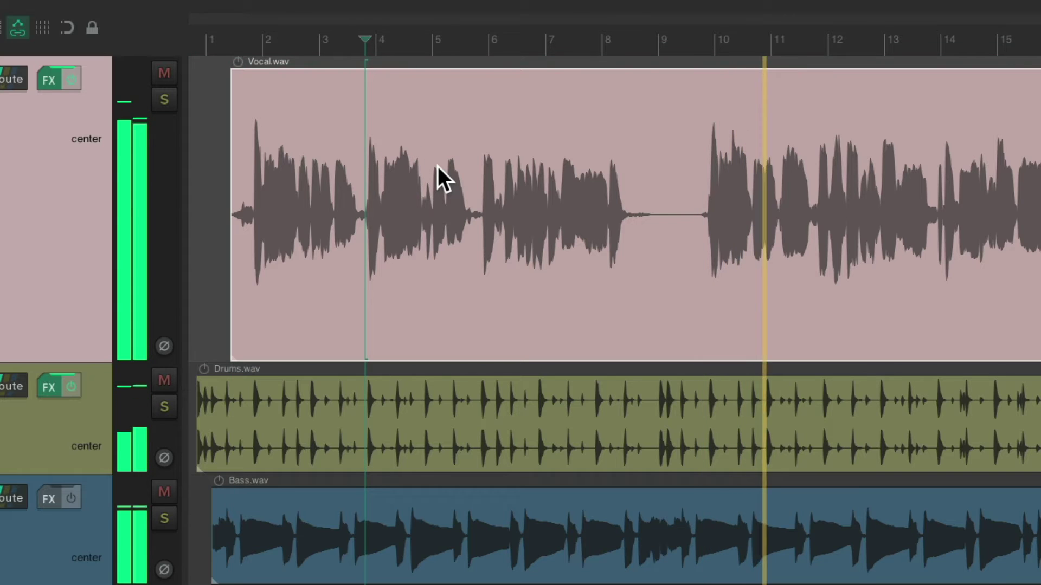
pyautogui.press('space')
pyautogui.press('space')
pyautogui.press('space')
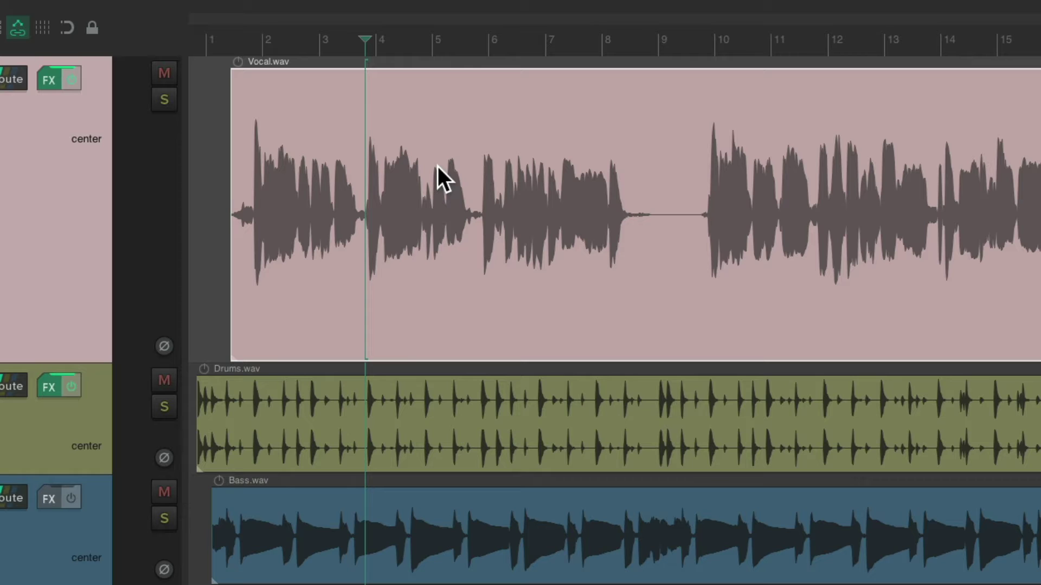
# Play from near bar 4, jumping via the ruler to bars 6, 2, 10 and 5.8, then stop.
pyautogui.press('space')
pyautogui.click(479, 46)
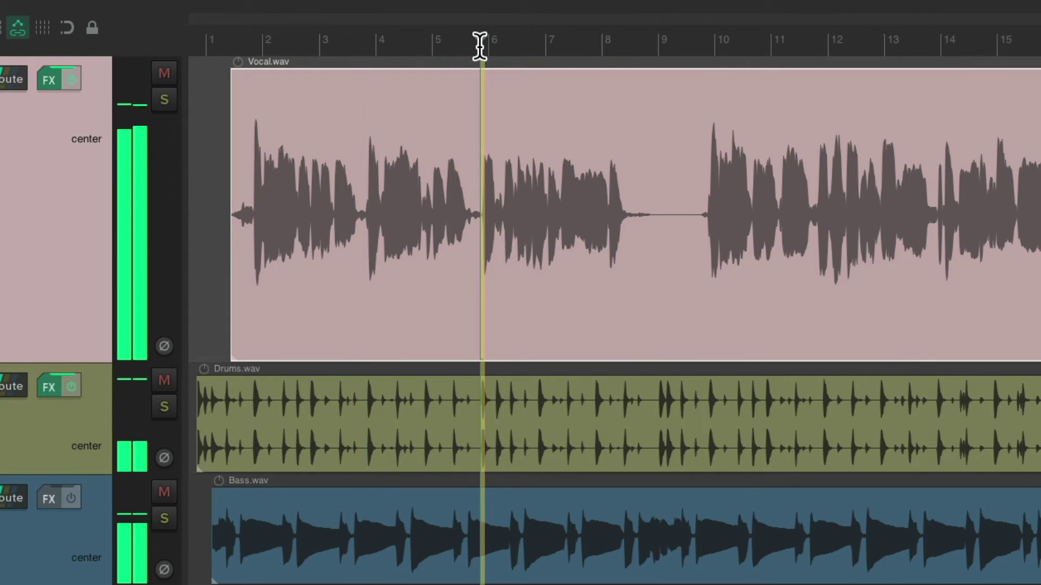
pyautogui.click(256, 39)
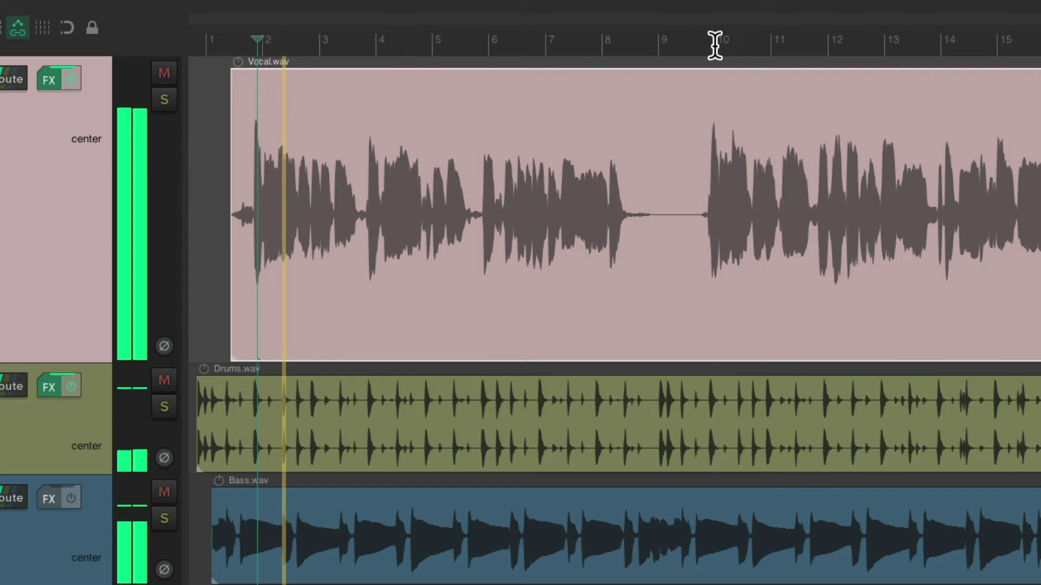
pyautogui.click(712, 46)
pyautogui.click(482, 45)
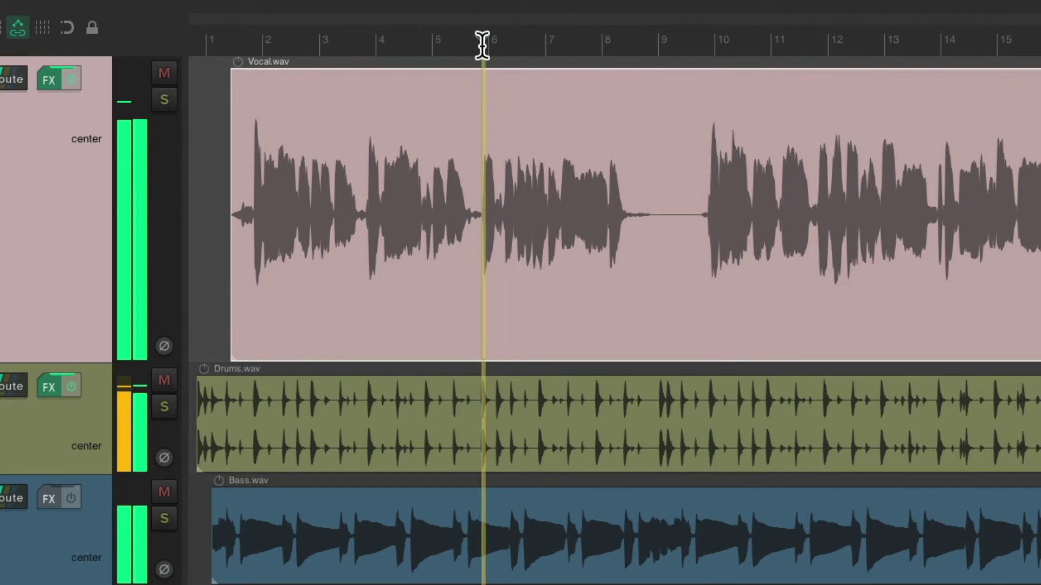
pyautogui.press('space')
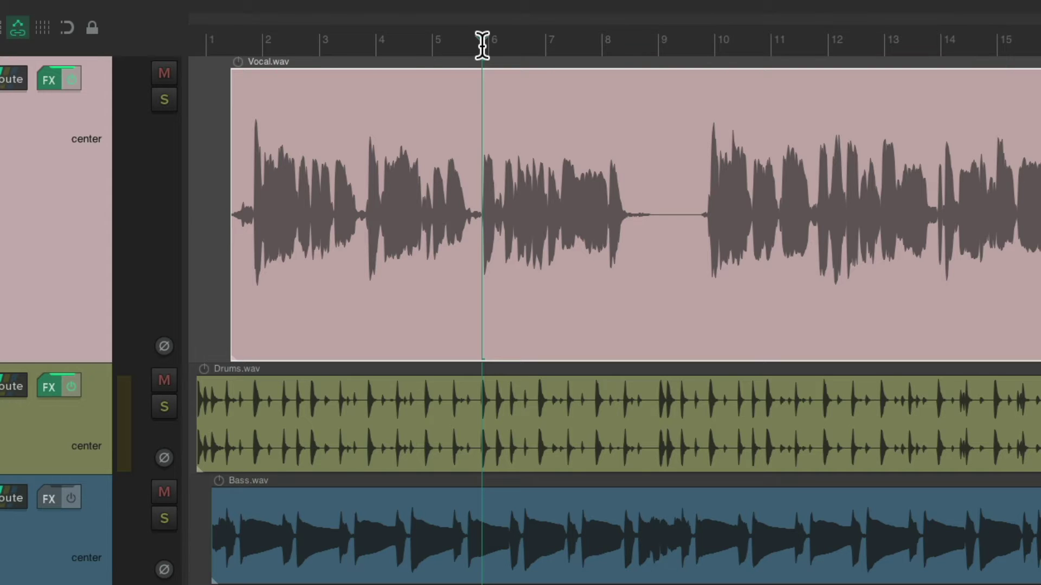
# Maximize the Vocal track, zoom in, and start playback from a point on the vocal.
pyautogui.press('`')
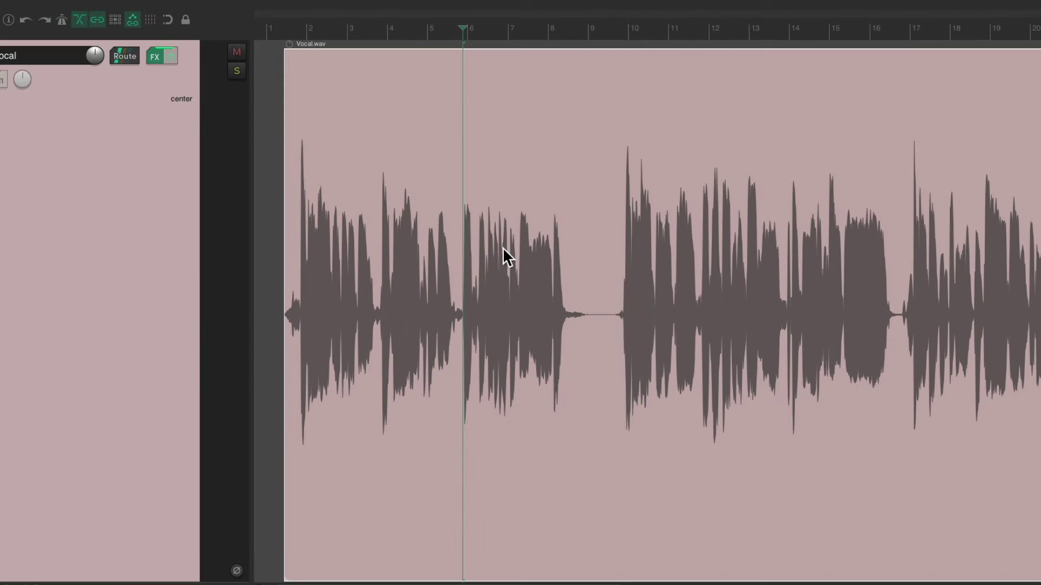
pyautogui.scroll(5, 471, 288)
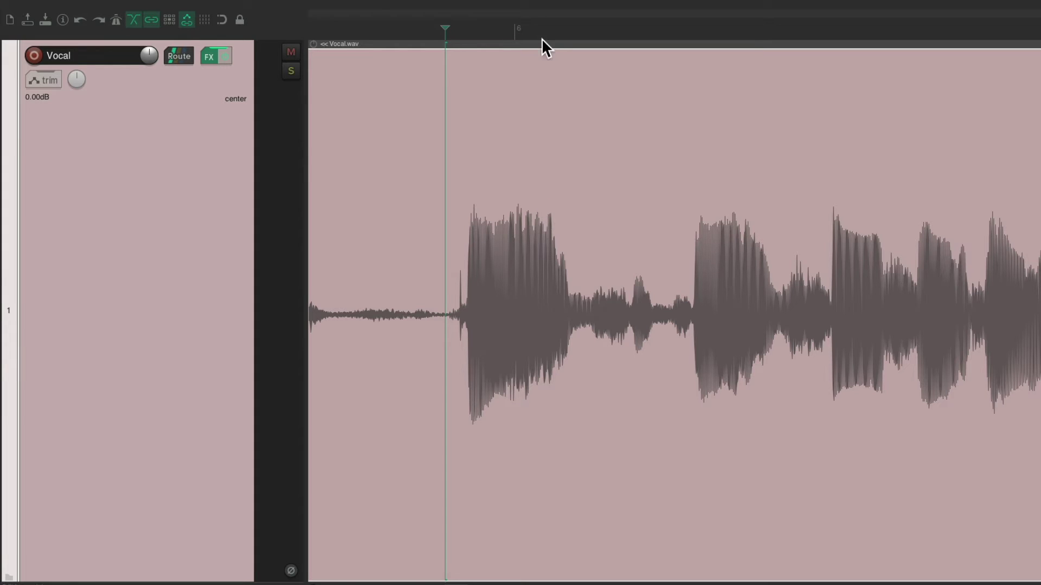
pyautogui.click(470, 27)
pyautogui.press('space')
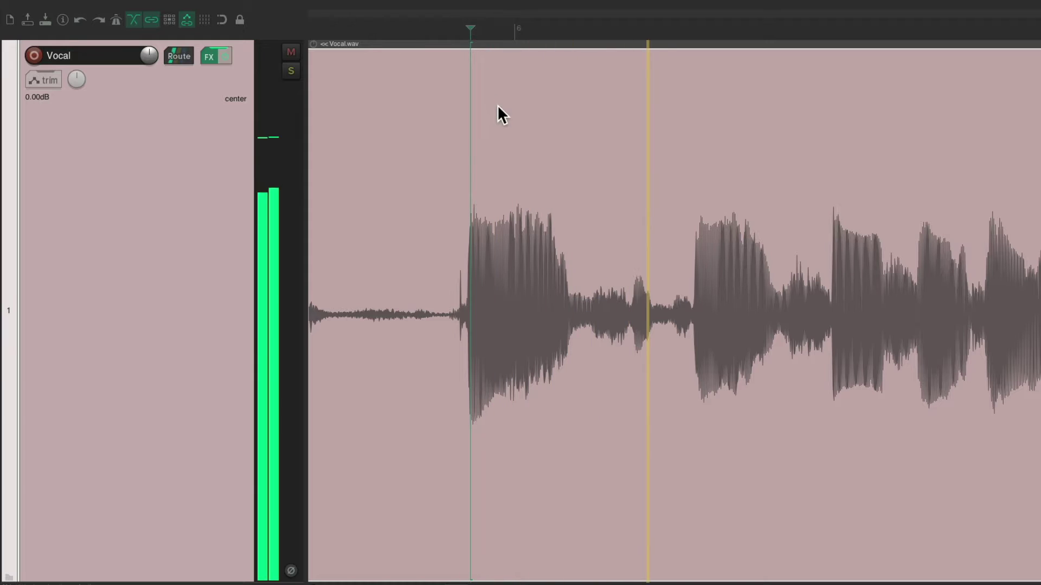
# Jump playback to a later spot in the vocal, then stop.
pyautogui.scroll(-5, 503, 123)
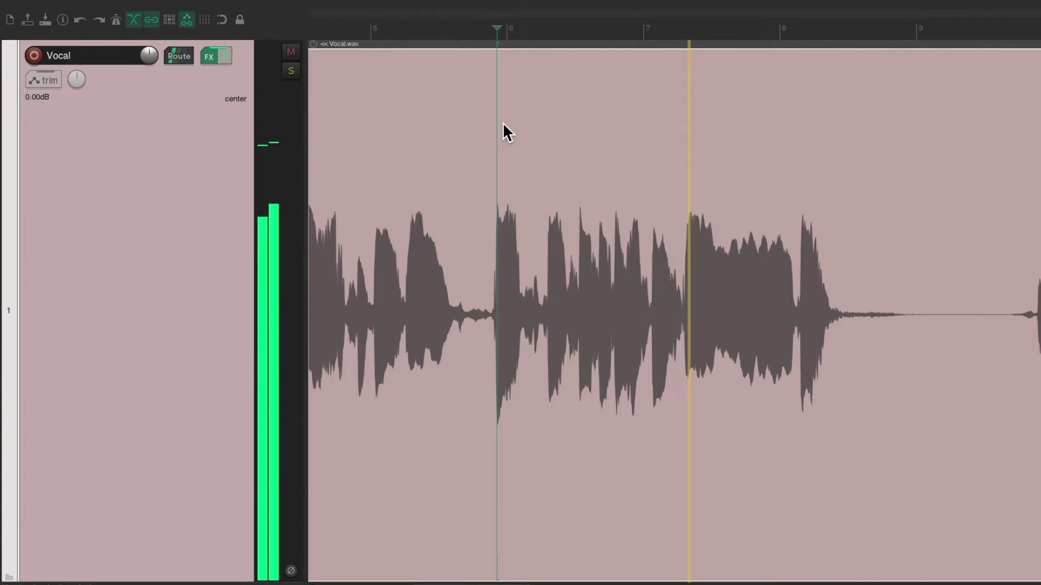
pyautogui.hscroll(5, 502, 124)
pyautogui.click(726, 31)
pyautogui.hscroll(1, 650, 168)
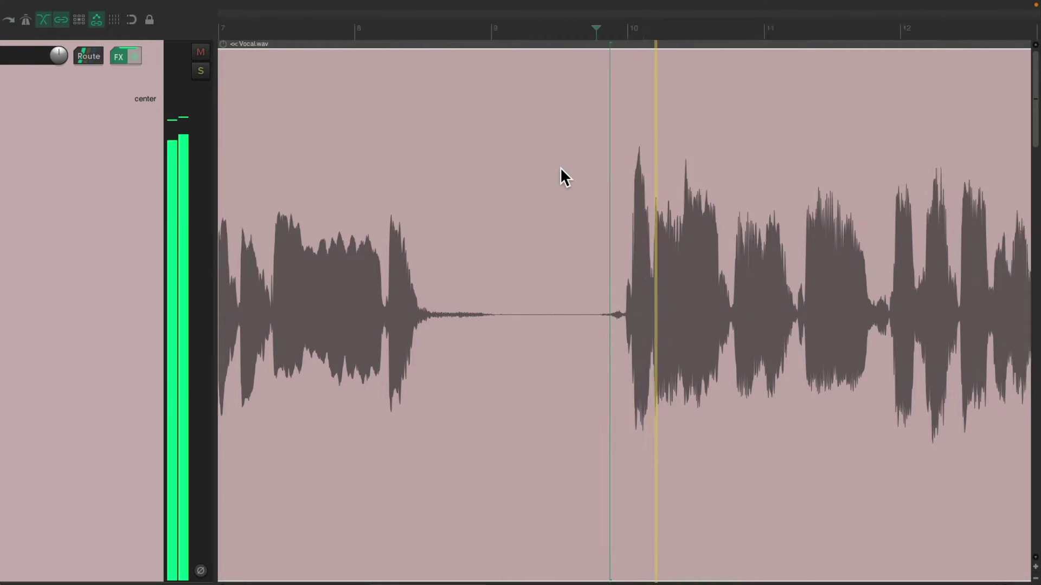
pyautogui.hscroll(3, 542, 184)
pyautogui.press('space')
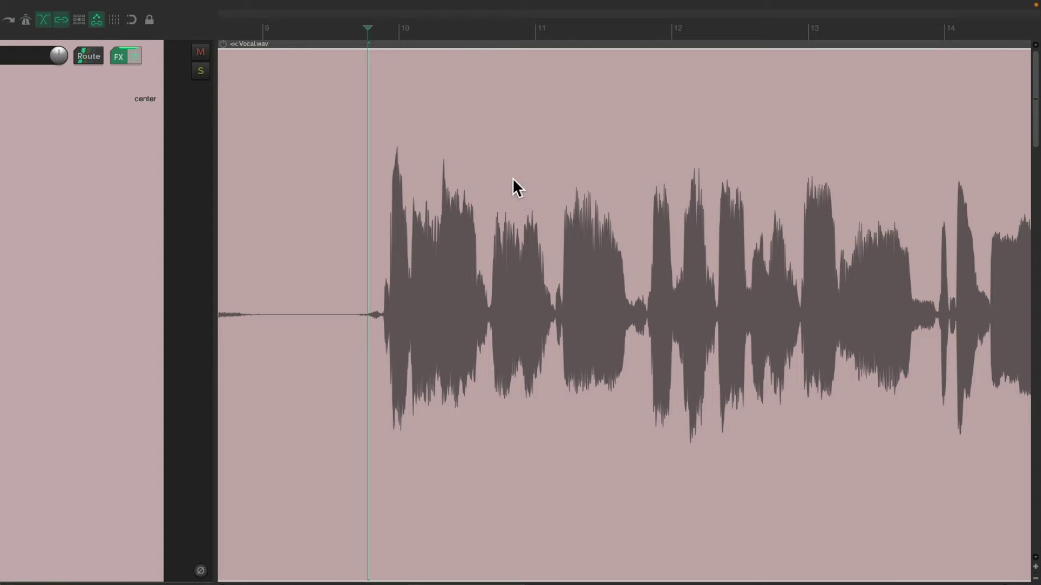
# Play again, re-seek to two points in the vocal, stop, and open the Actions menu.
pyautogui.press('space')
pyautogui.click(550, 242)
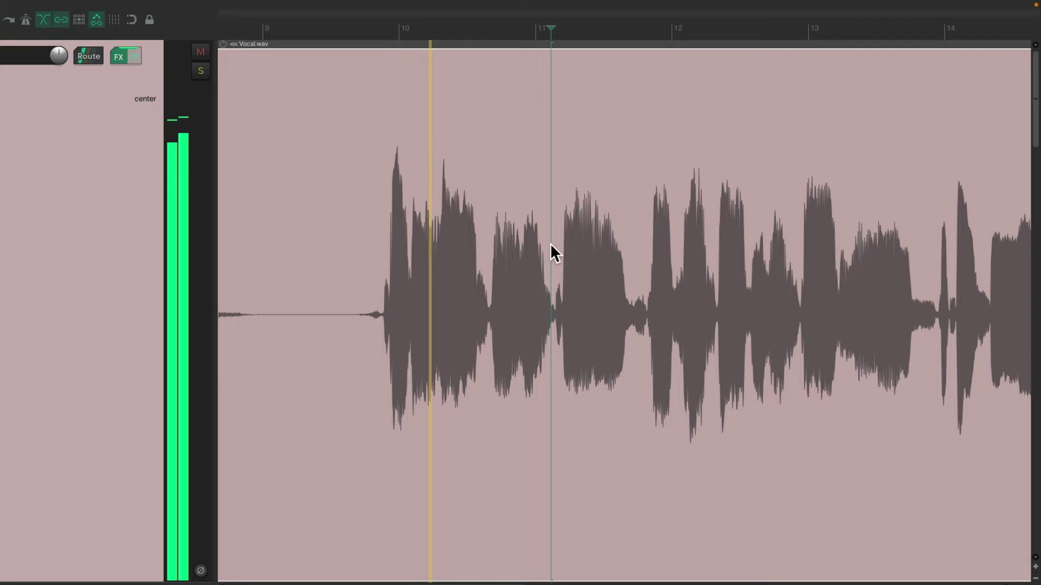
pyautogui.click(641, 236)
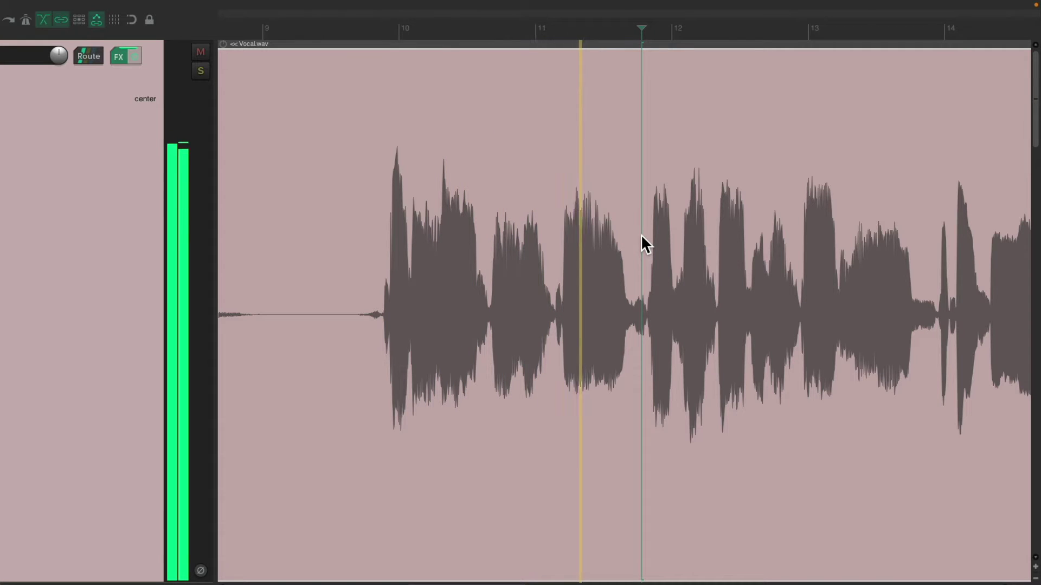
pyautogui.press('space')
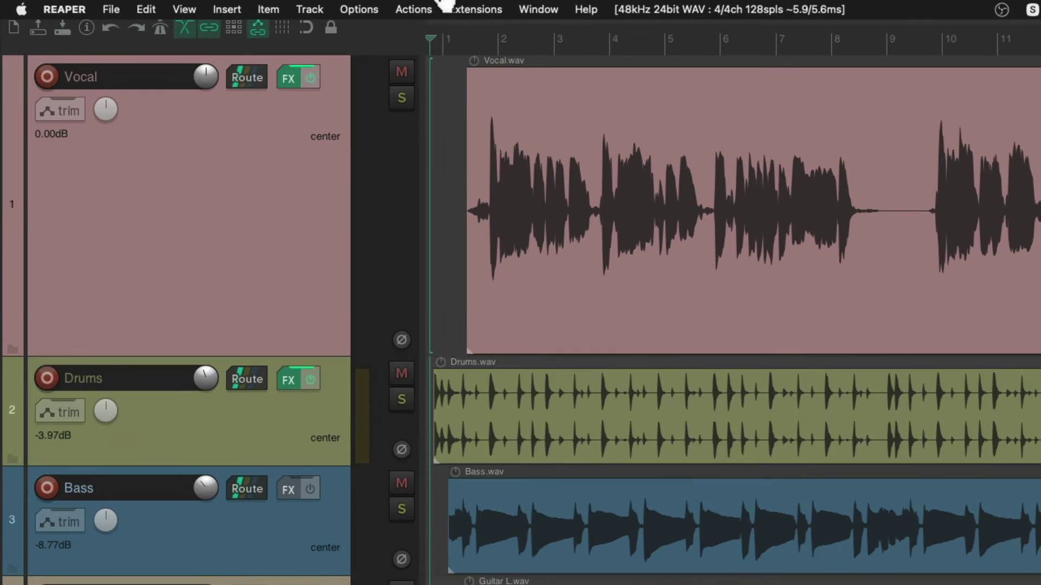
pyautogui.click(302, 6)
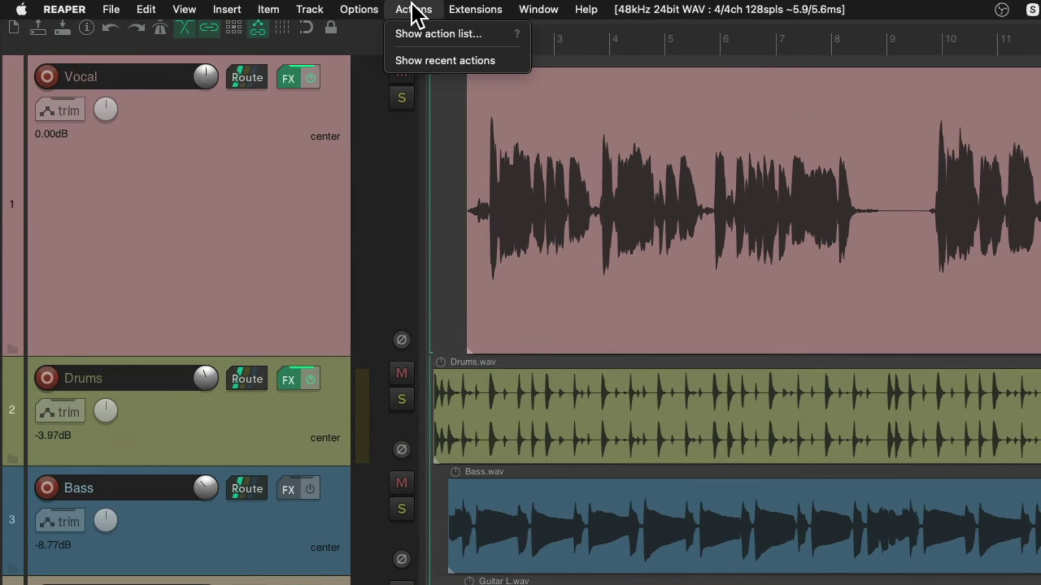
# Find Transport: Play in the action list and start a new custom action from it.
pyautogui.click(391, 33)
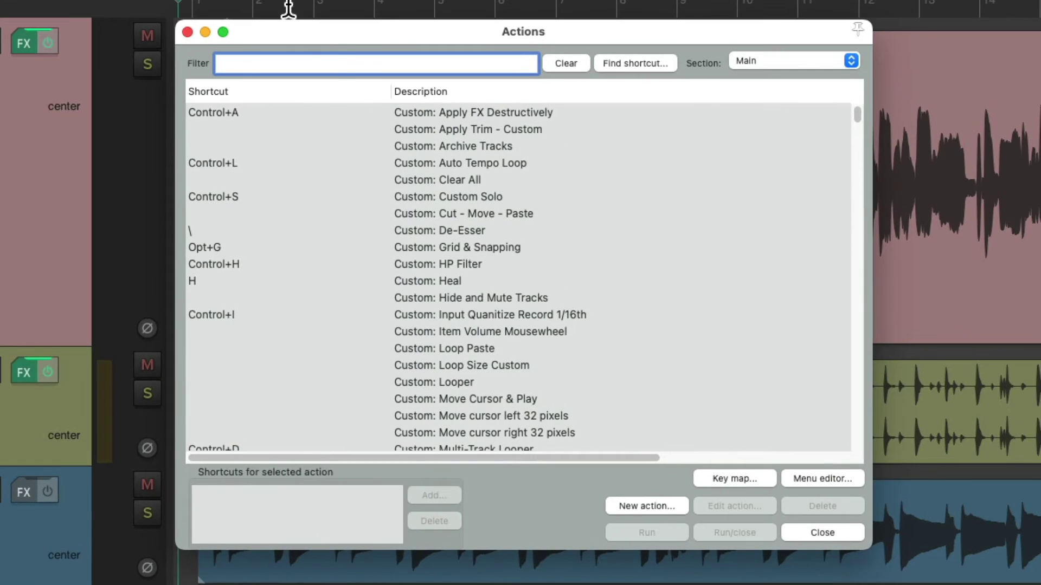
pyautogui.write('tra')
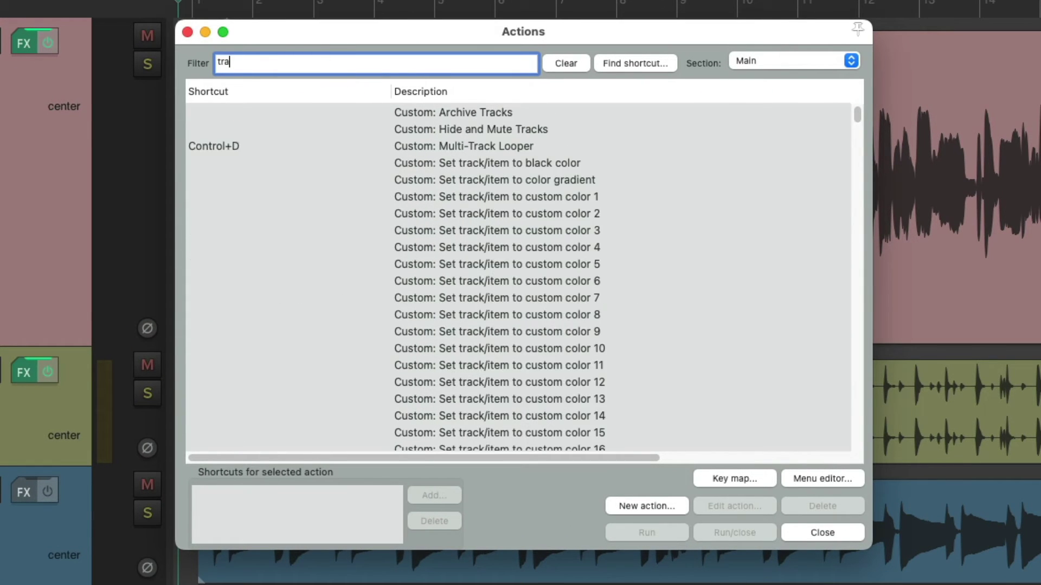
pyautogui.write('ns play')
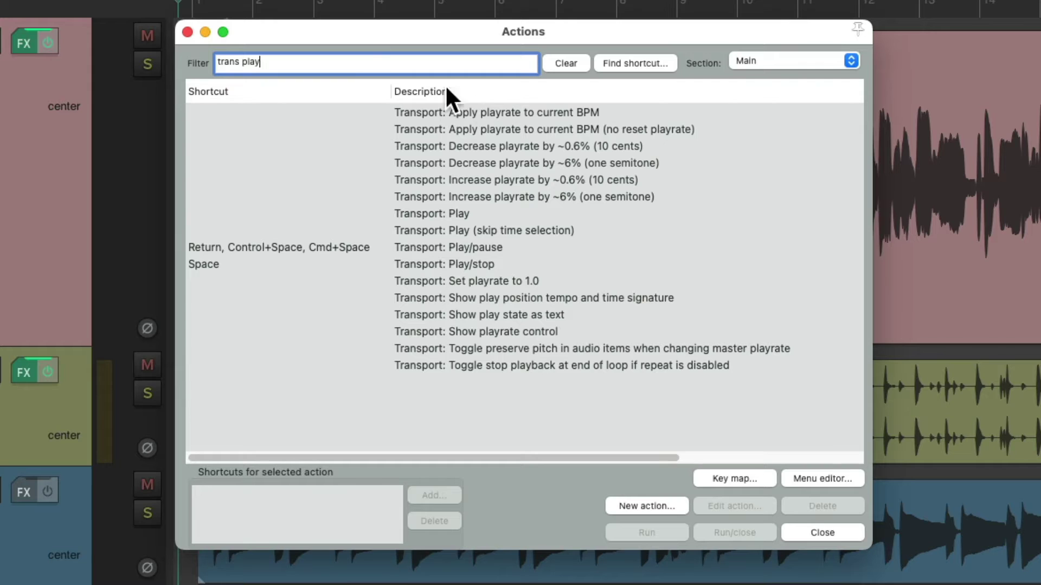
pyautogui.click(514, 213)
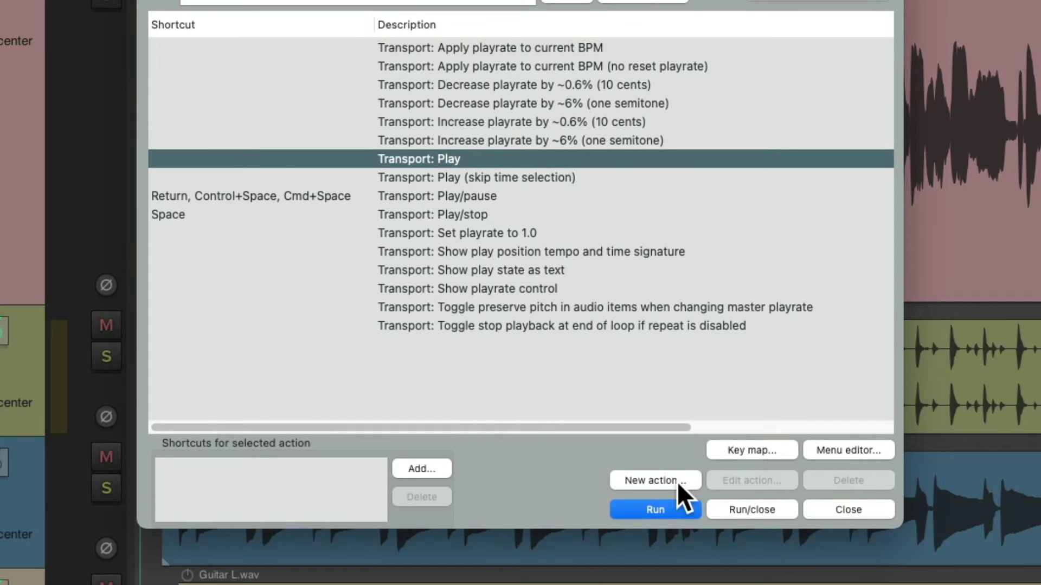
pyautogui.click(677, 481)
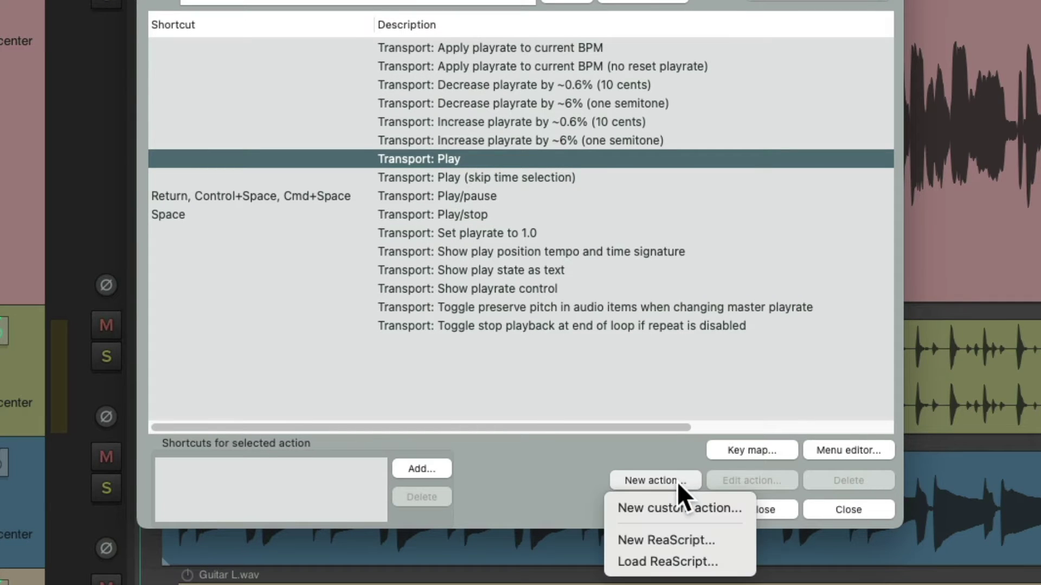
pyautogui.click(735, 510)
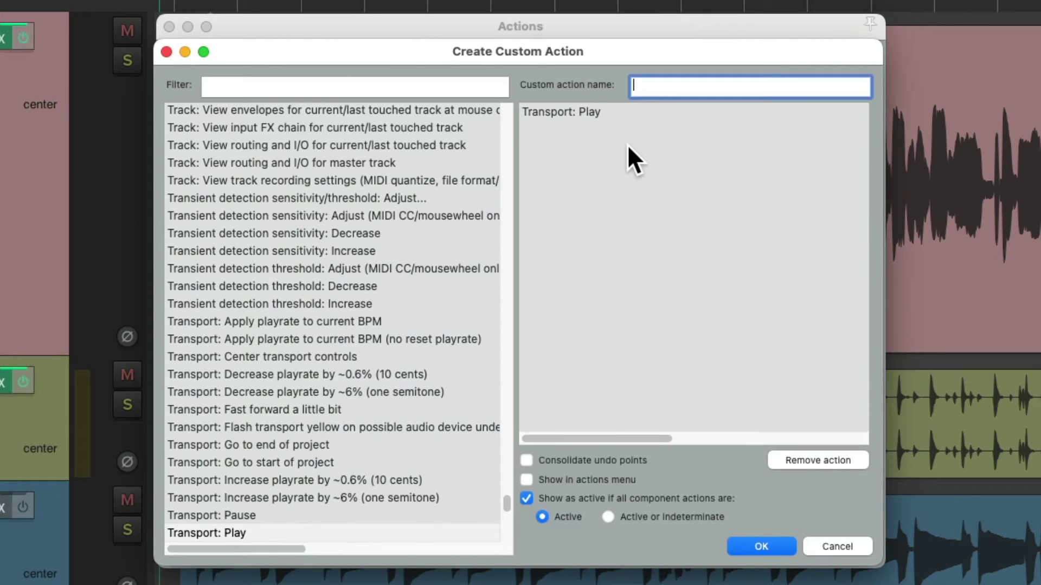
pyautogui.click(630, 112)
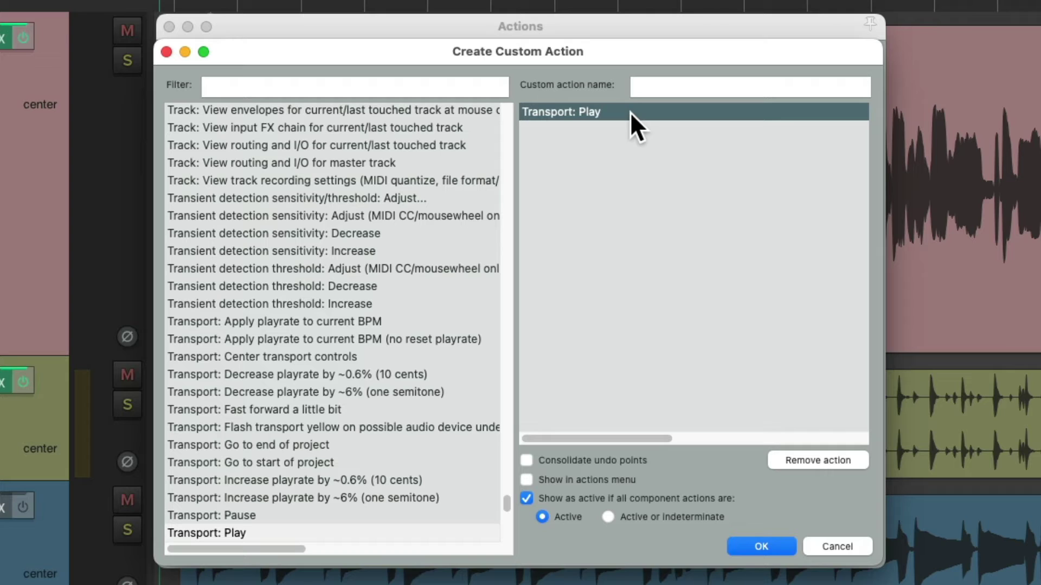
# Filter for 'skip action' and add the toggle-state Skip next action step ahead of Transport: Play.
pyautogui.click(395, 80)
pyautogui.write('sk')
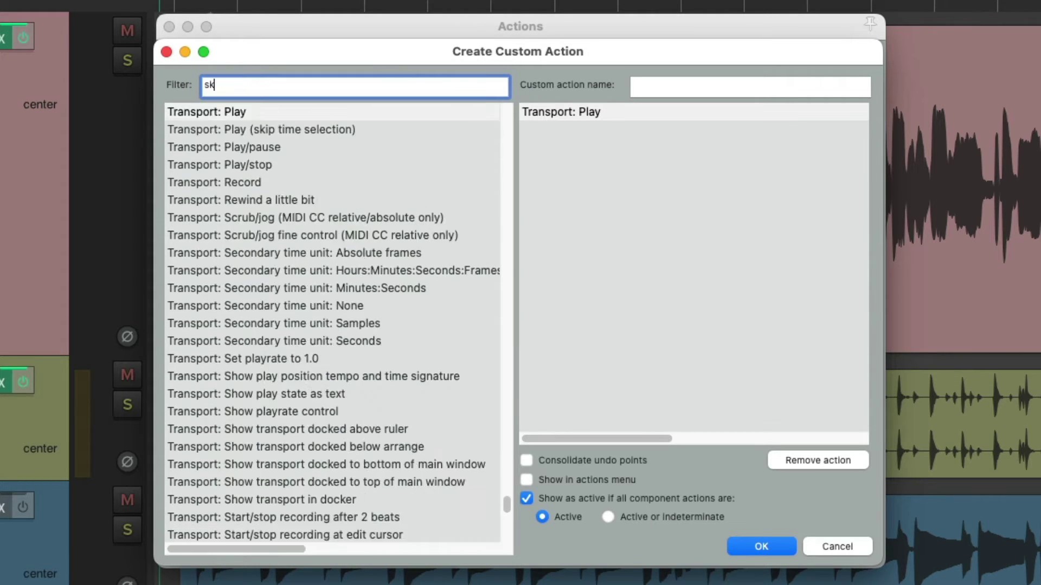
pyautogui.write('ip action')
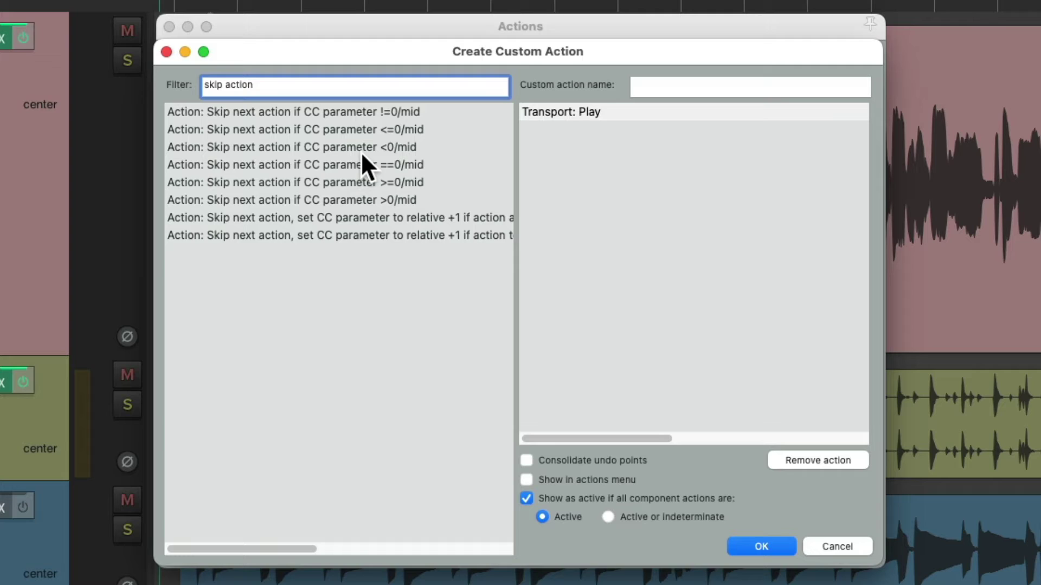
pyautogui.click(387, 237)
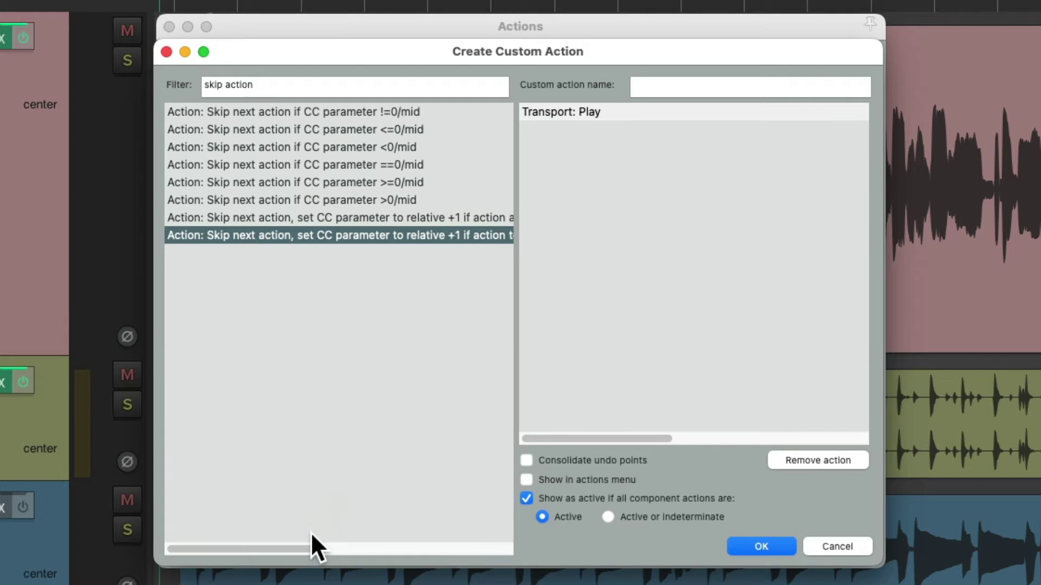
pyautogui.moveTo(312, 548); pyautogui.dragTo(419, 547)
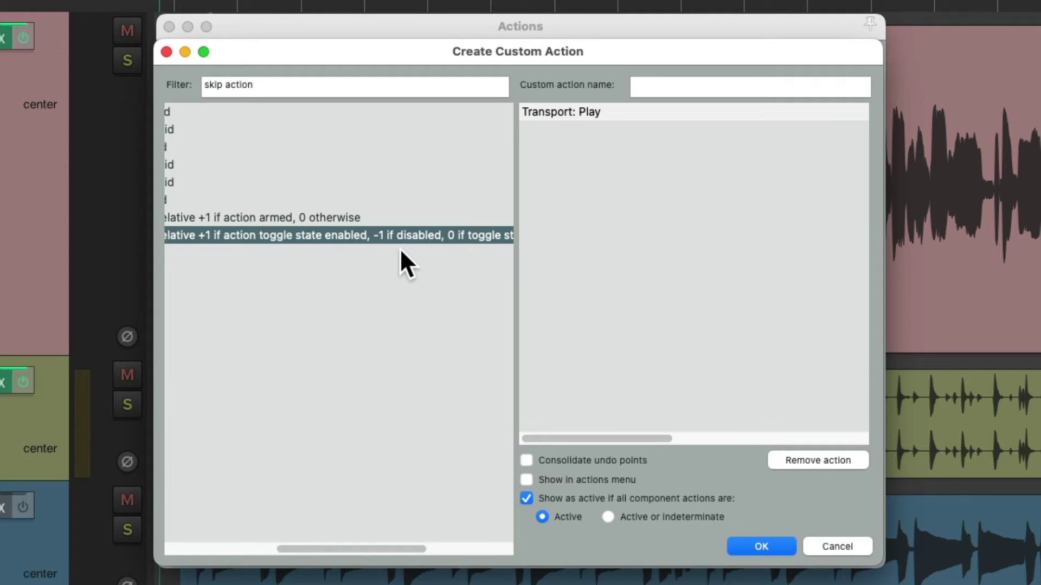
pyautogui.moveTo(373, 235); pyautogui.dragTo(640, 111)
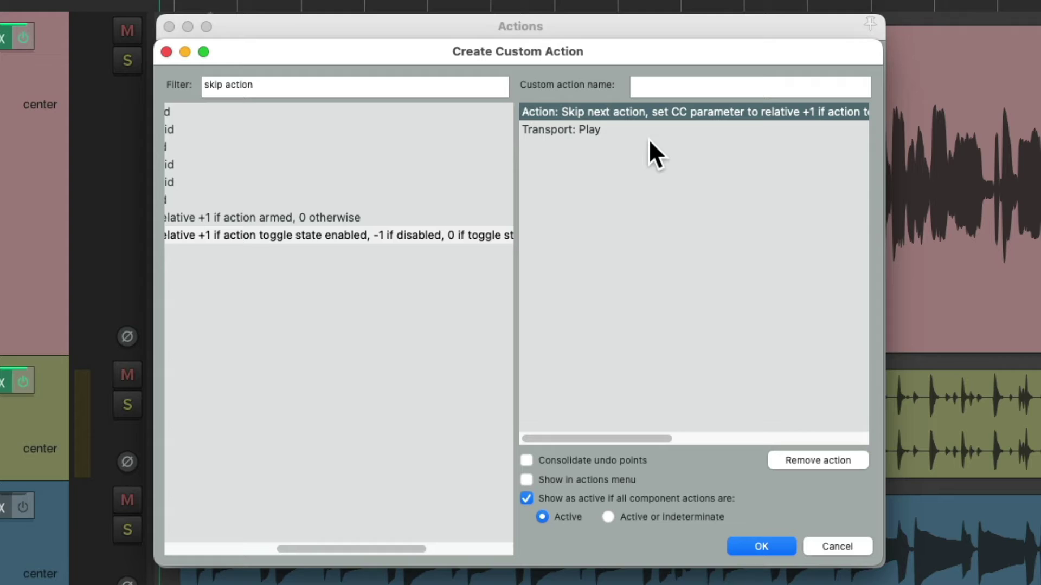
pyautogui.click(636, 129)
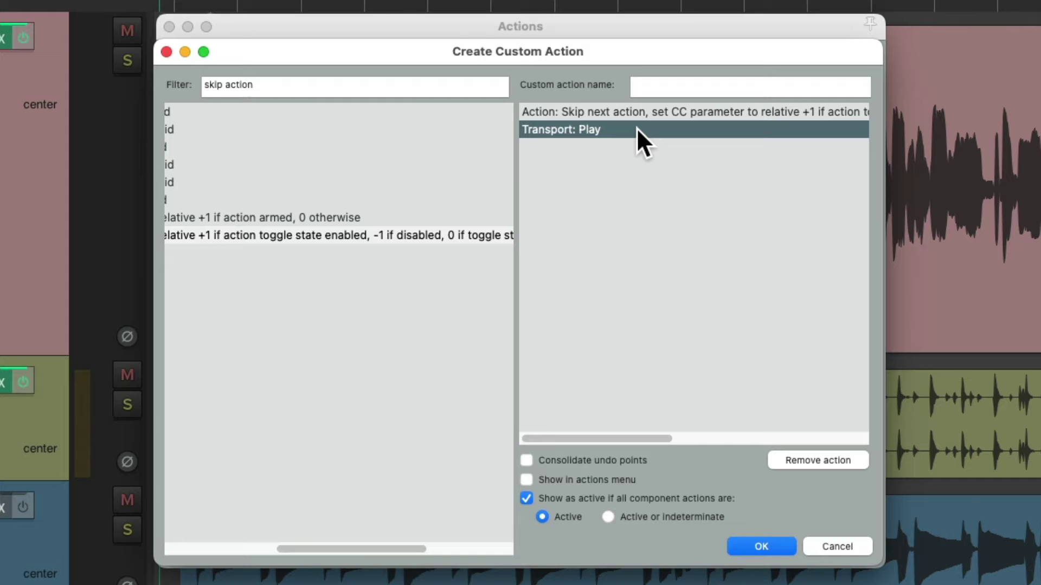
# Add the 'View: Move edit cursor to mouse cursor' step to the custom action.
pyautogui.tripleClick(444, 93)
pyautogui.write('move')
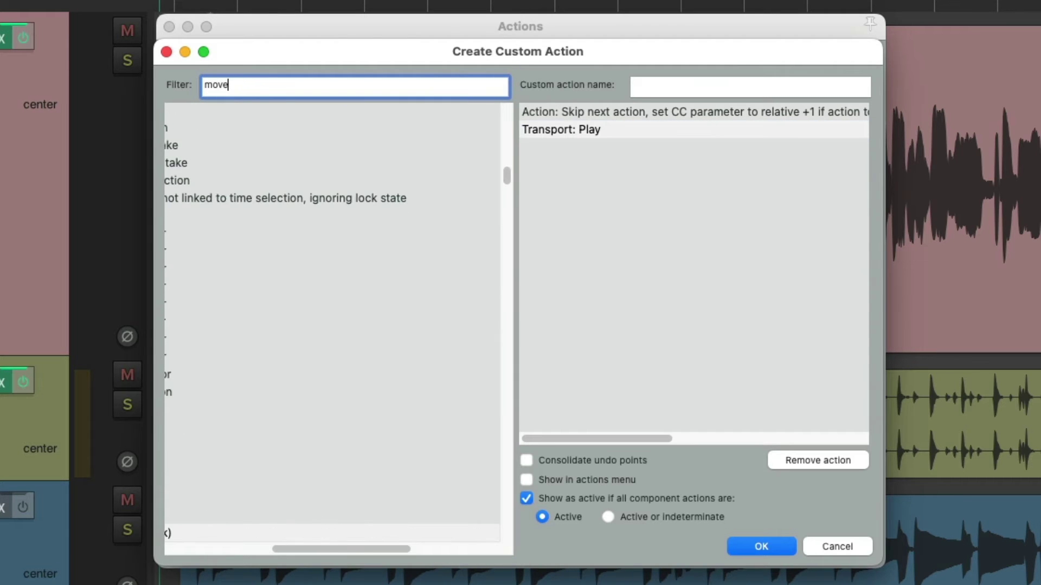
pyautogui.write(' edit cursor mouse')
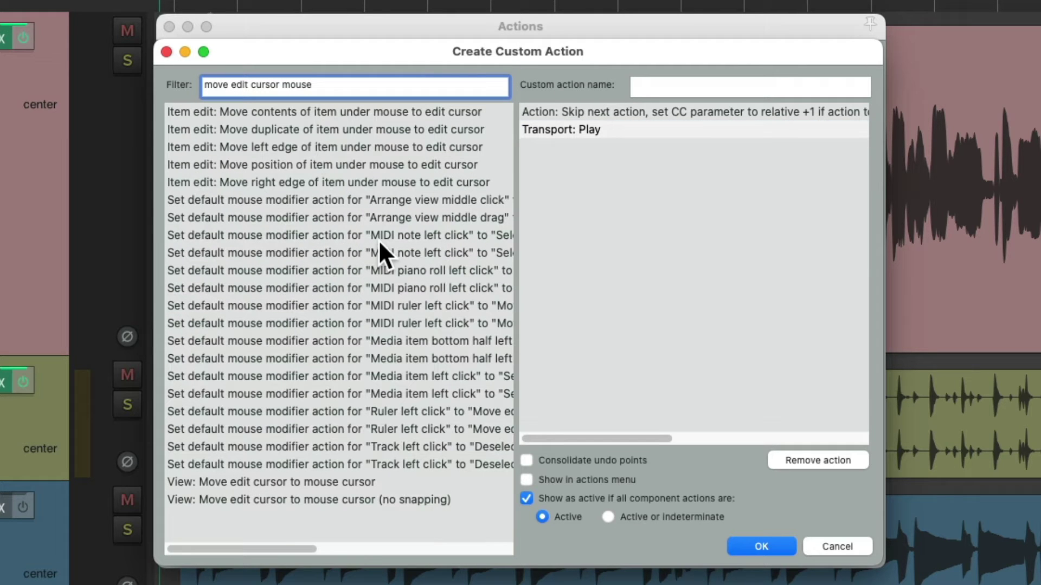
pyautogui.click(410, 477)
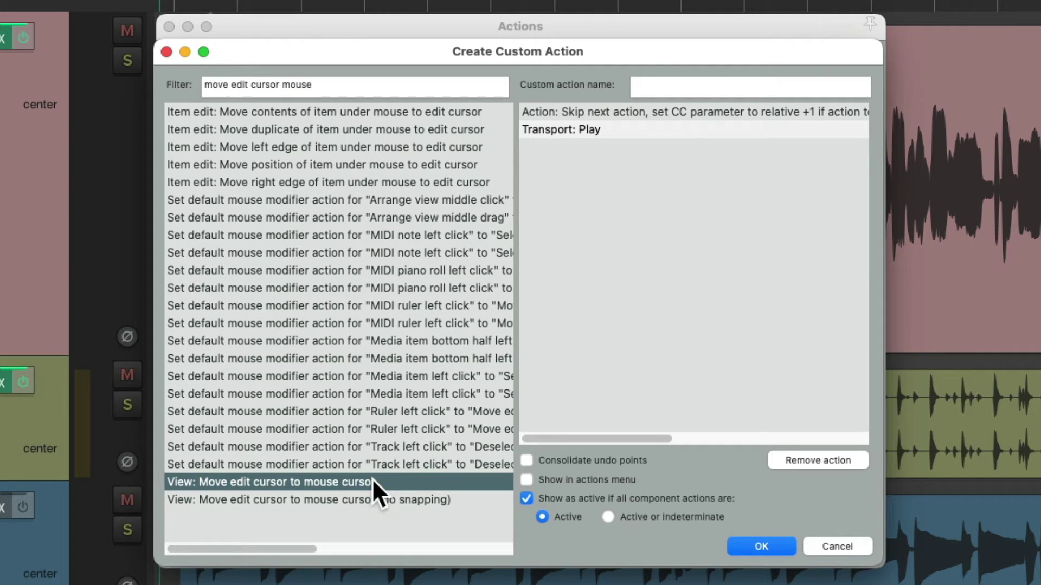
pyautogui.moveTo(347, 486); pyautogui.dragTo(629, 241)
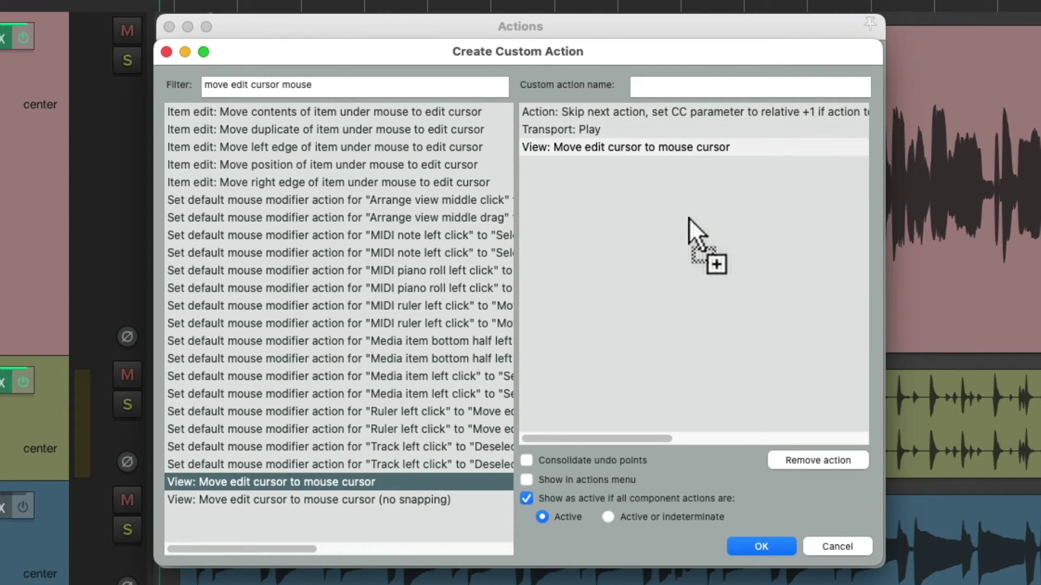
# Add the 'Skip next action if CC parameter <=0/mid' step below the cursor move.
pyautogui.click(396, 86)
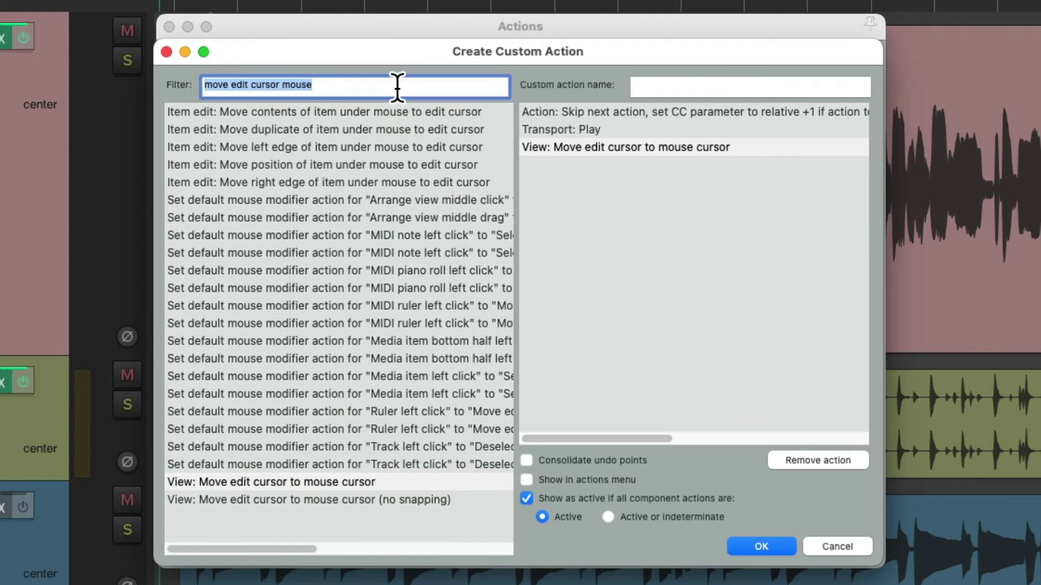
pyautogui.write('skip action')
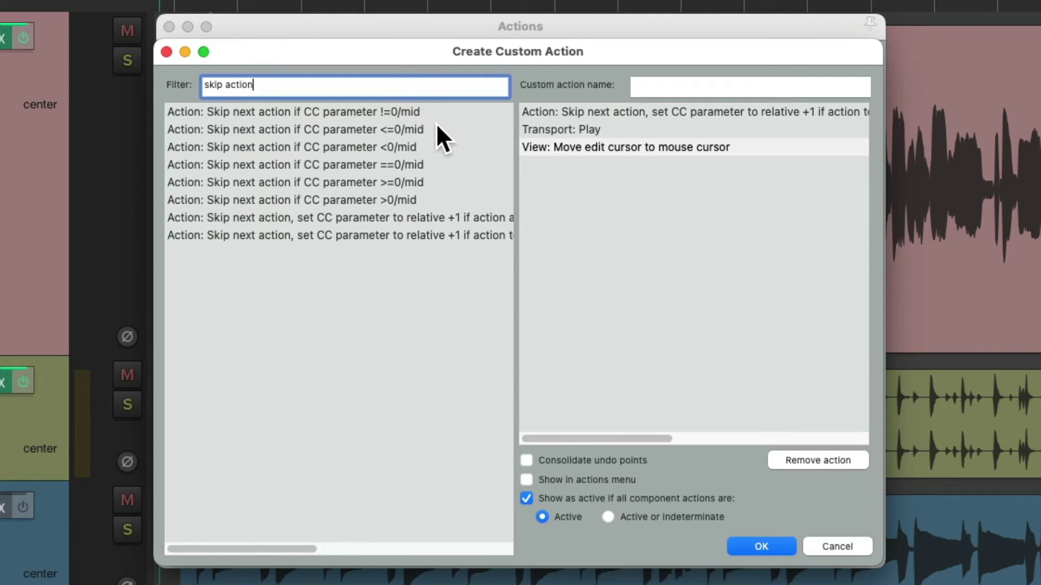
pyautogui.click(438, 130)
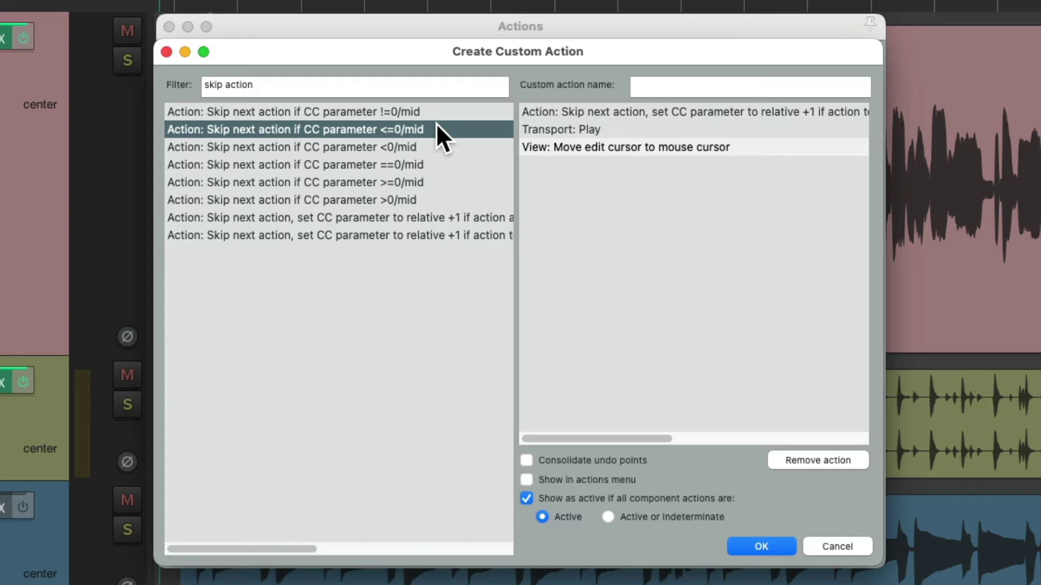
pyautogui.moveTo(420, 135); pyautogui.dragTo(553, 190)
pyautogui.click(559, 150)
pyautogui.moveTo(557, 147); pyautogui.dragTo(581, 181)
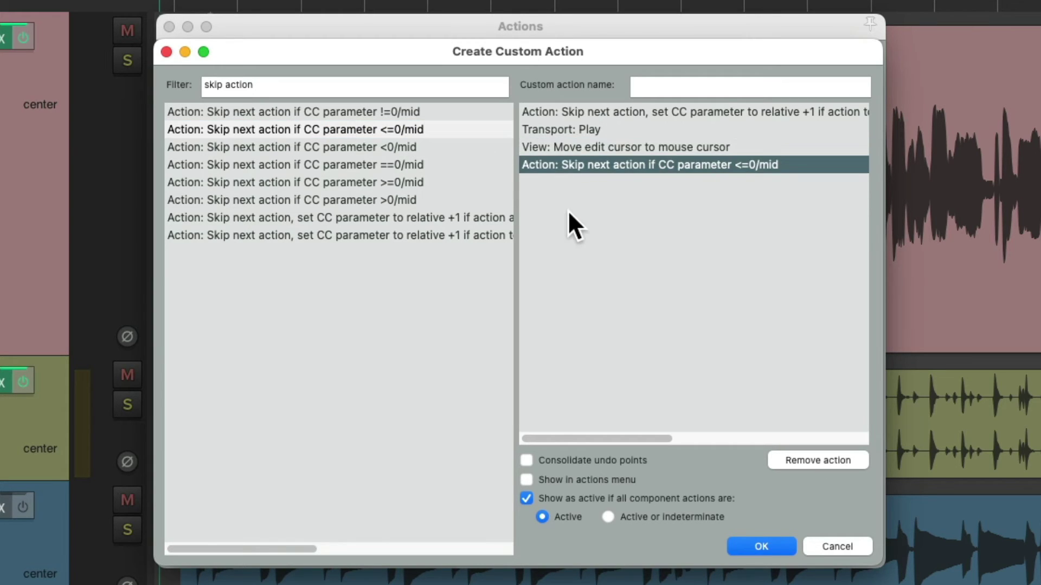
# Append Transport: Play to the end of the chain.
pyautogui.doubleClick(406, 85)
pyautogui.press('super+a')
pyautogui.write('trans play')
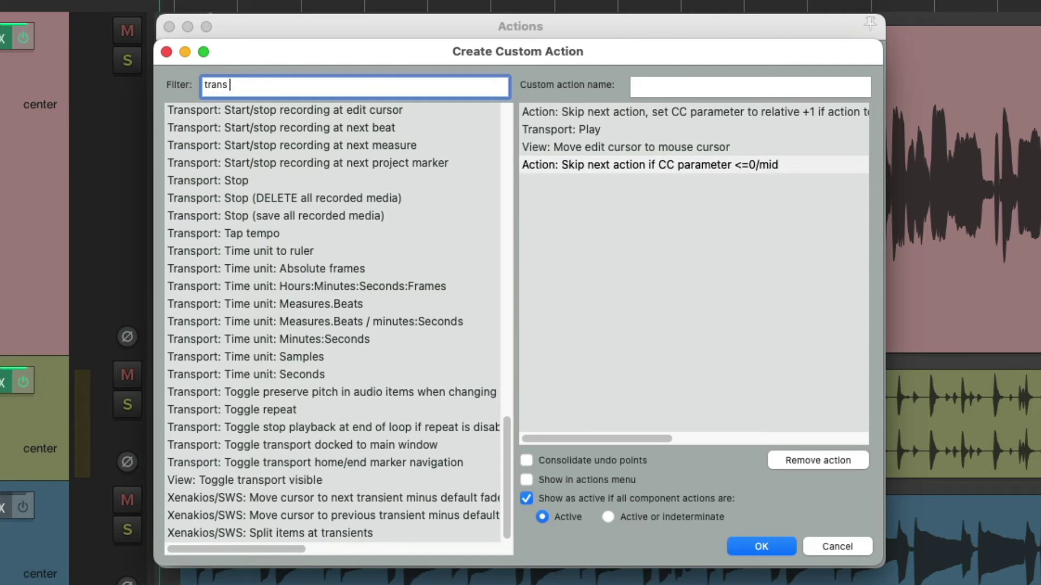
pyautogui.click(298, 216)
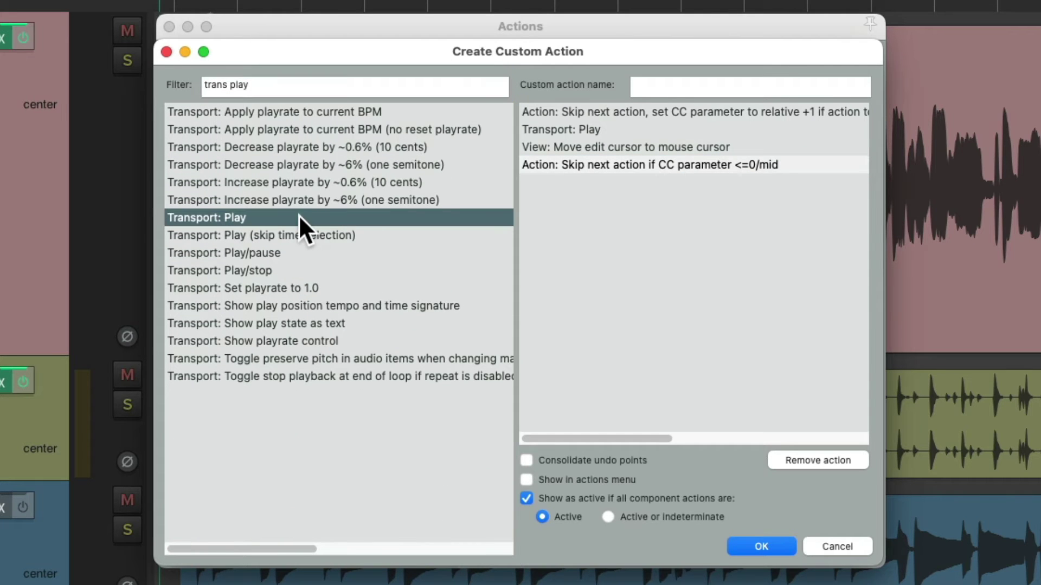
pyautogui.moveTo(298, 215); pyautogui.dragTo(597, 213)
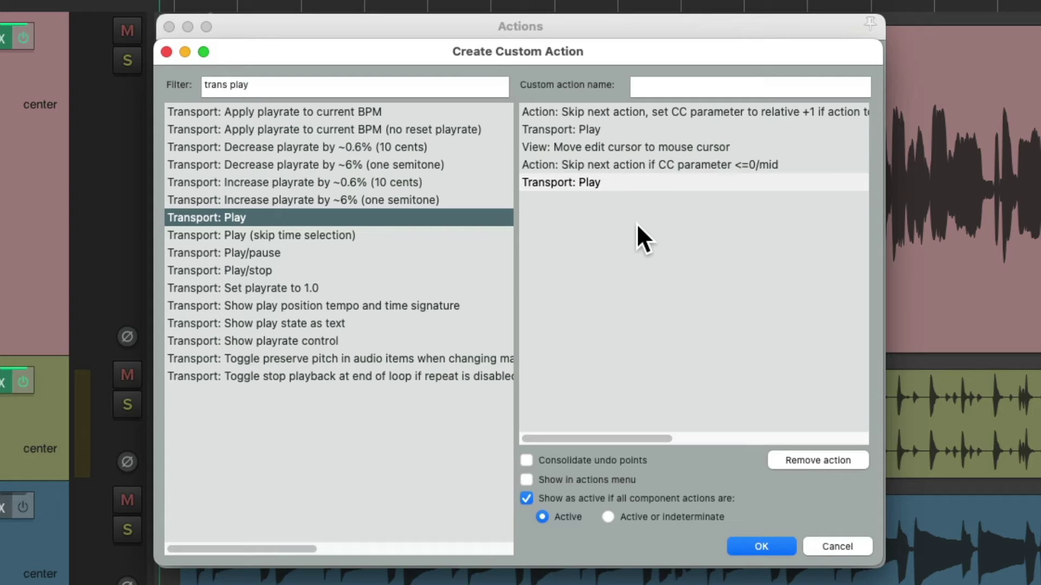
# Name the custom action 'Media Item Seek', save it, and select it in the list.
pyautogui.click(698, 87)
pyautogui.write('Media Item Seek')
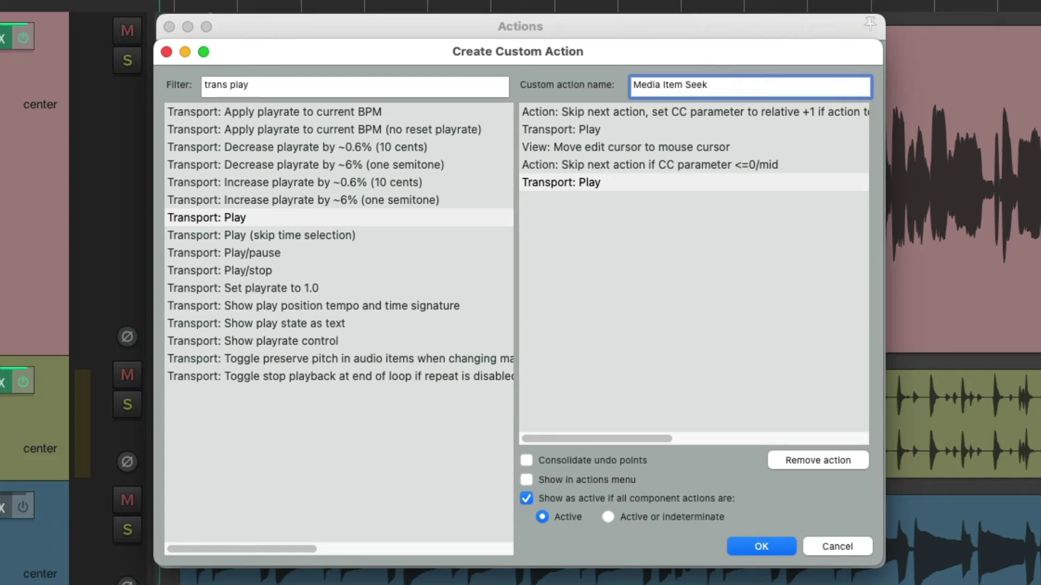
pyautogui.click(752, 544)
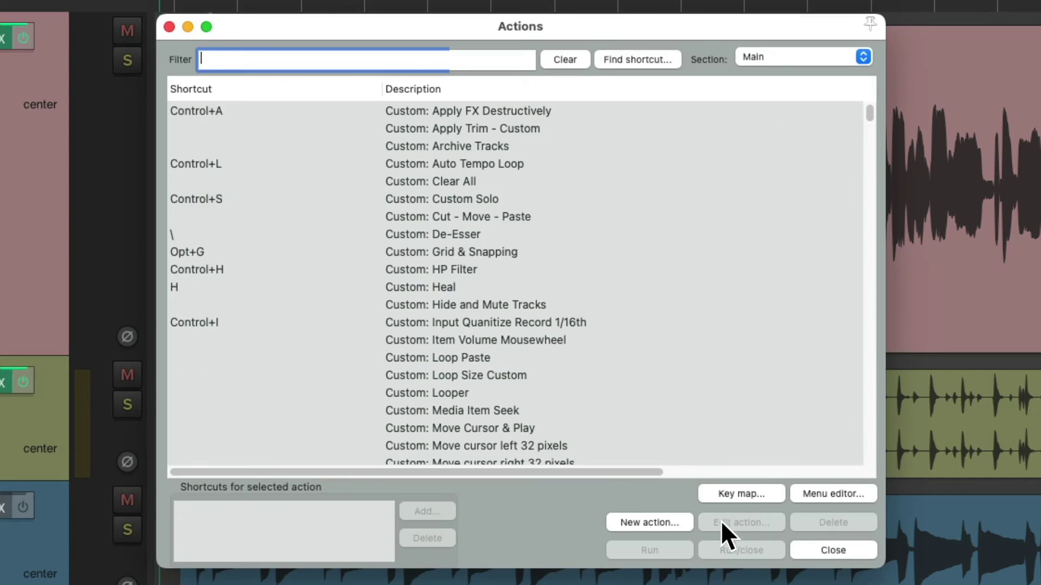
pyautogui.click(559, 411)
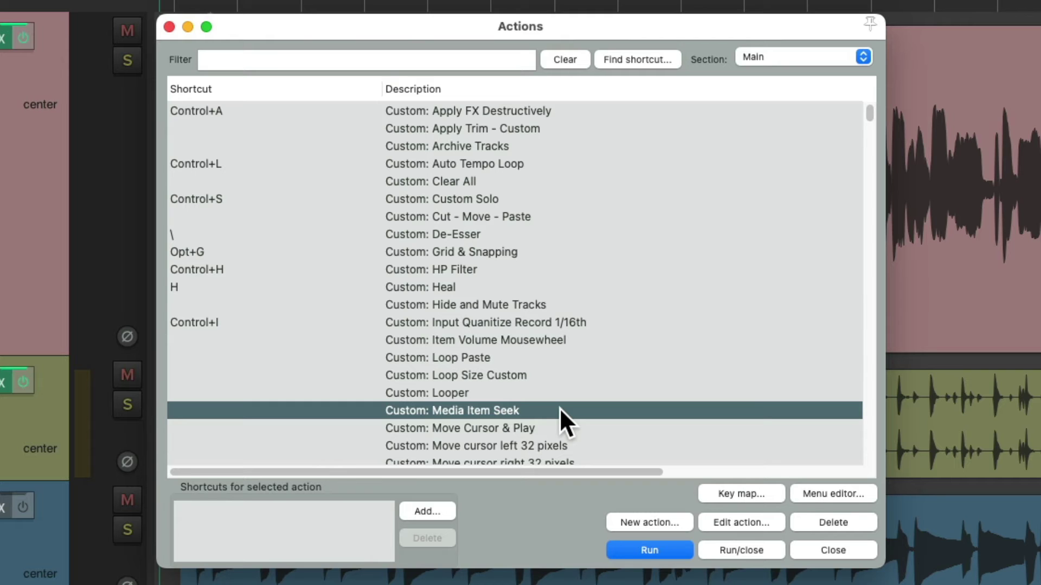
# Close the Actions list and open Preferences > Mouse Modifiers for media item left clicks.
pyautogui.press('Escape')
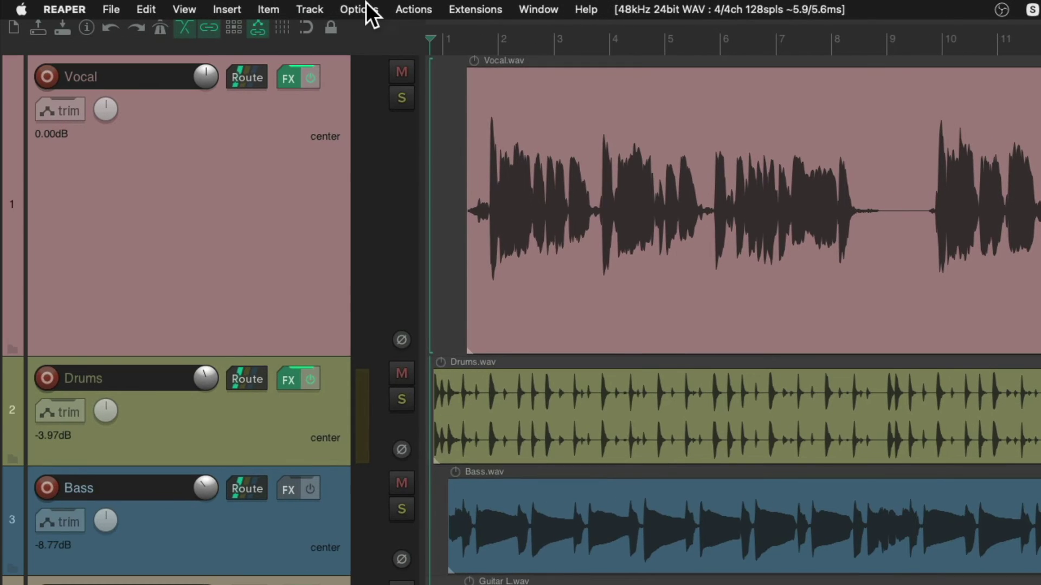
pyautogui.click(366, 3)
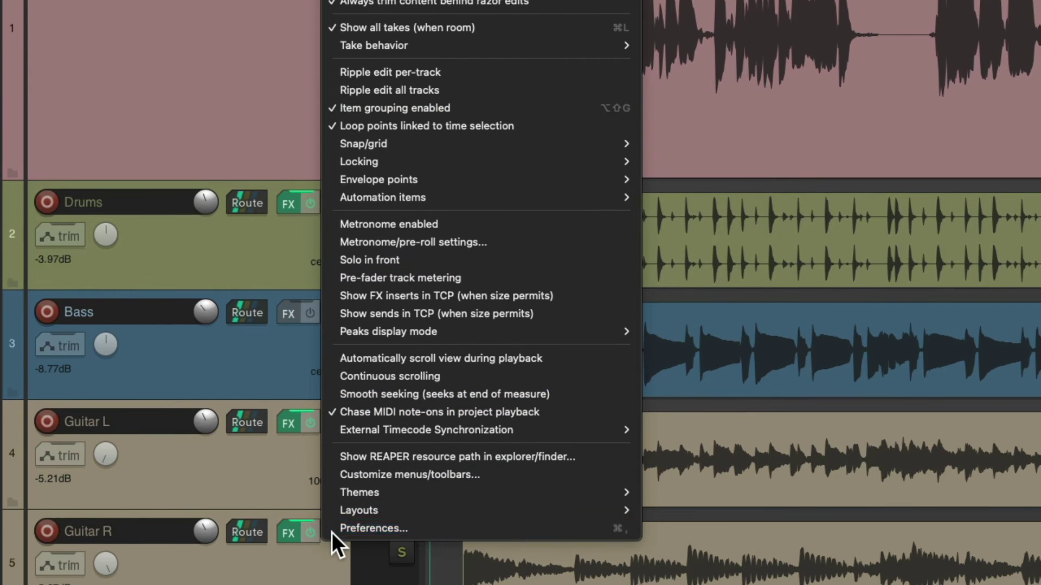
pyautogui.click(332, 531)
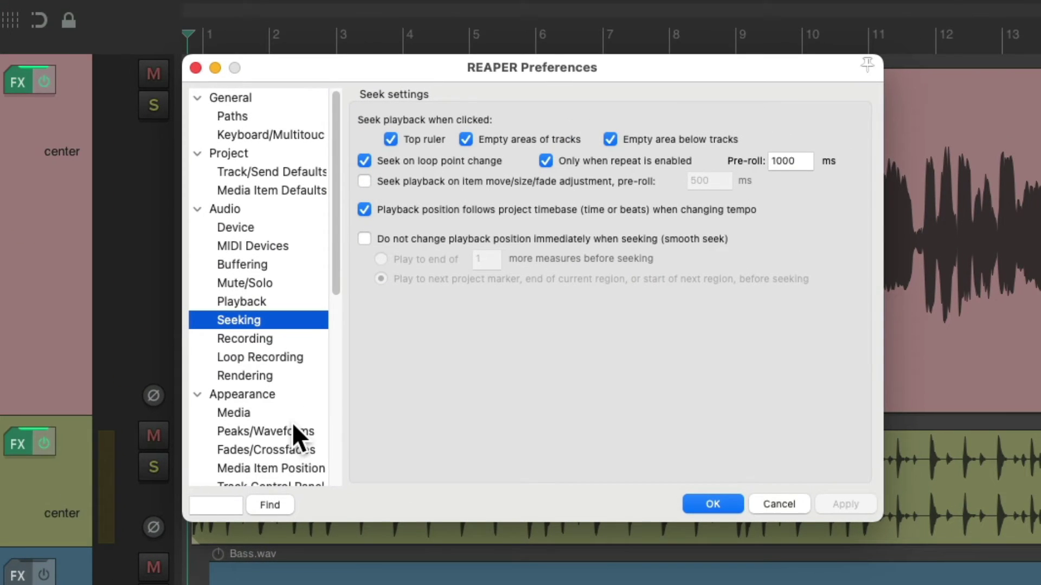
pyautogui.scroll(-10, 291, 422)
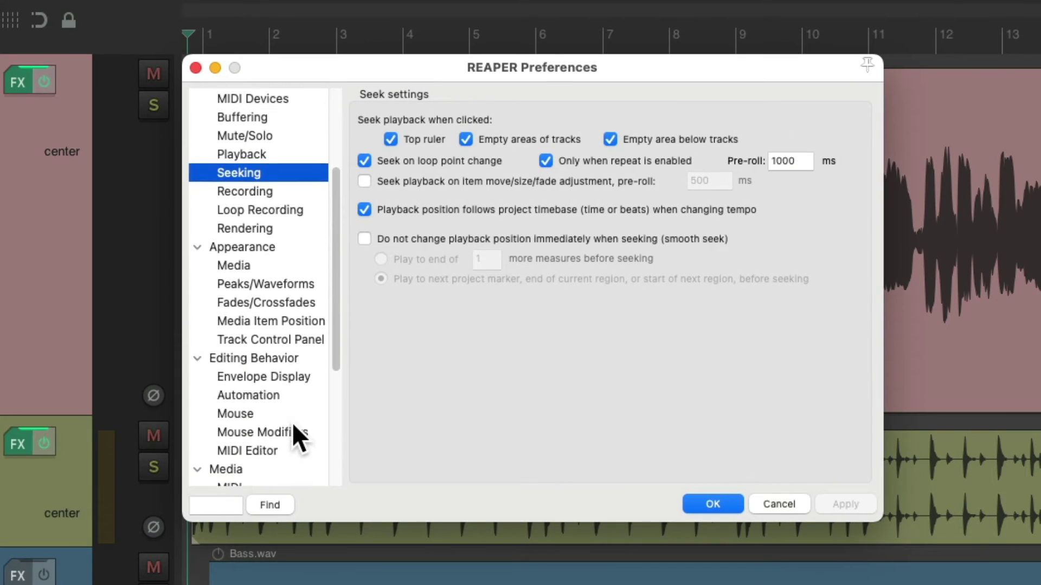
pyautogui.click(291, 383)
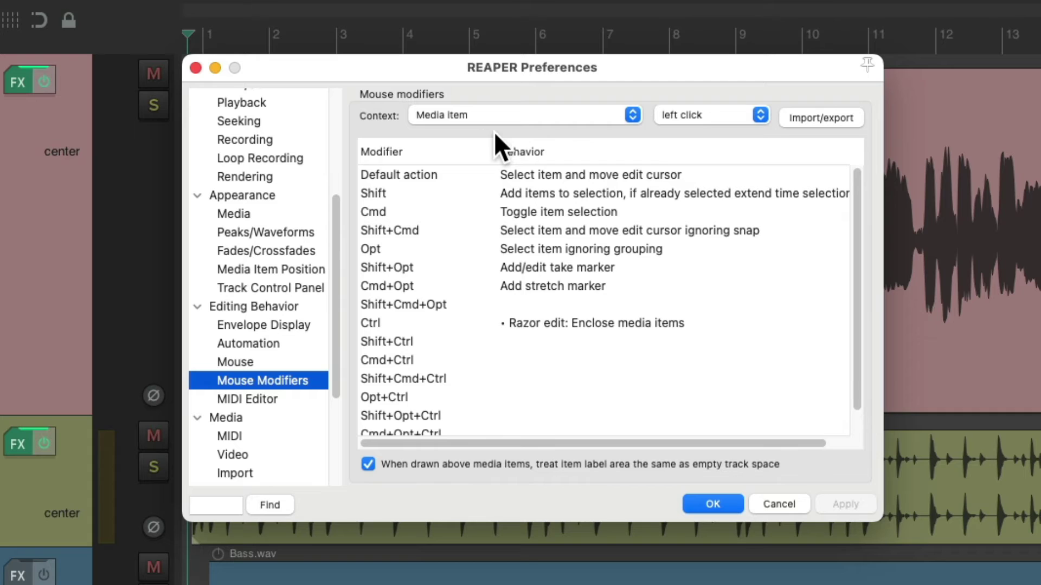
# Select the media item left-click default, then click the Vocal item, leaving the edit cursor past bar 5.
pyautogui.click(696, 173)
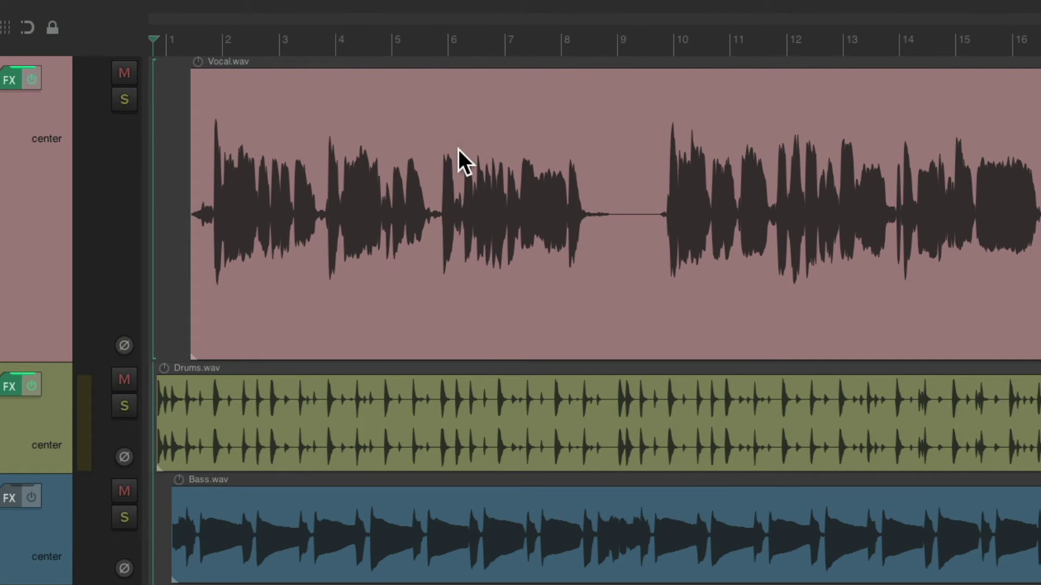
pyautogui.click(432, 127)
pyautogui.click(639, 139)
pyautogui.click(423, 137)
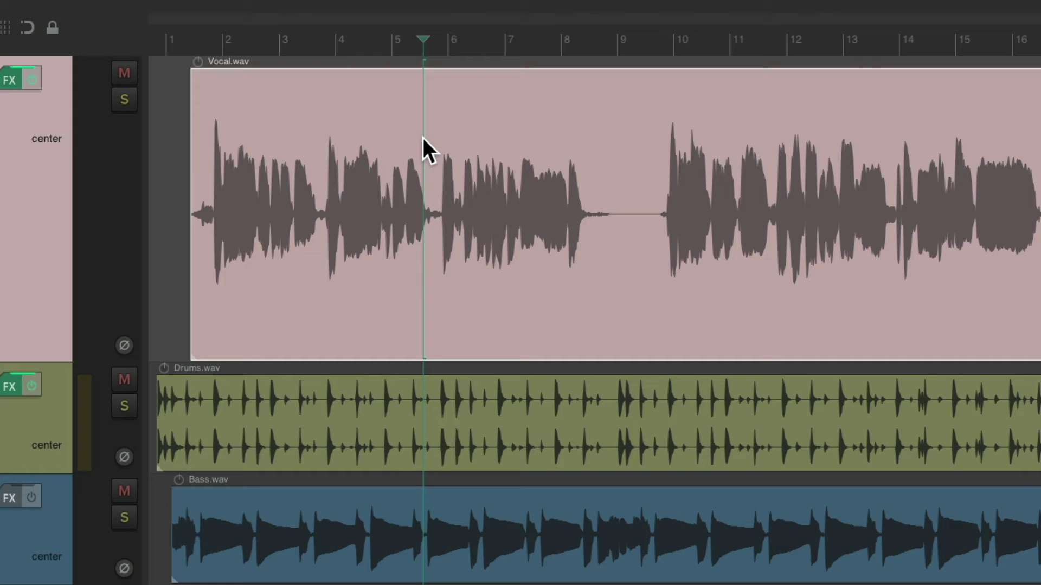
# Reopen Mouse Modifiers and set the media item left-click Default action to Custom: Media Item Seek.
pyautogui.press('super+comma')
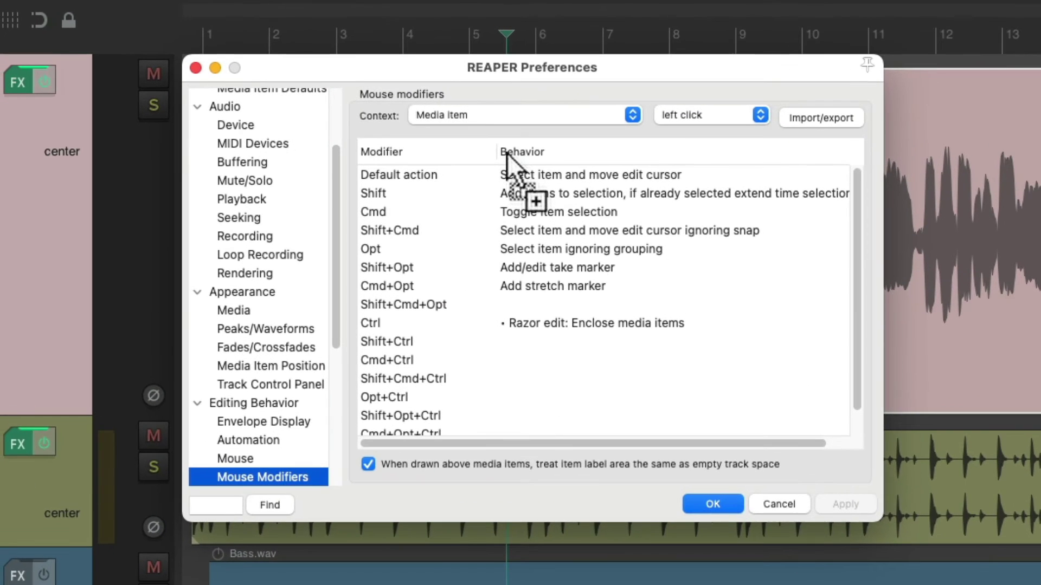
pyautogui.click(480, 158)
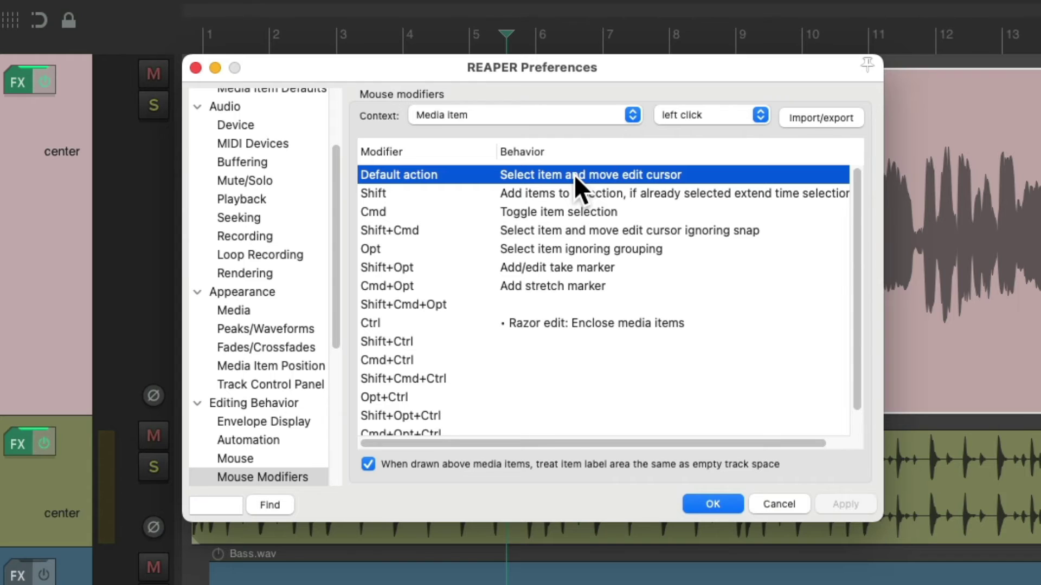
pyautogui.doubleClick(574, 174)
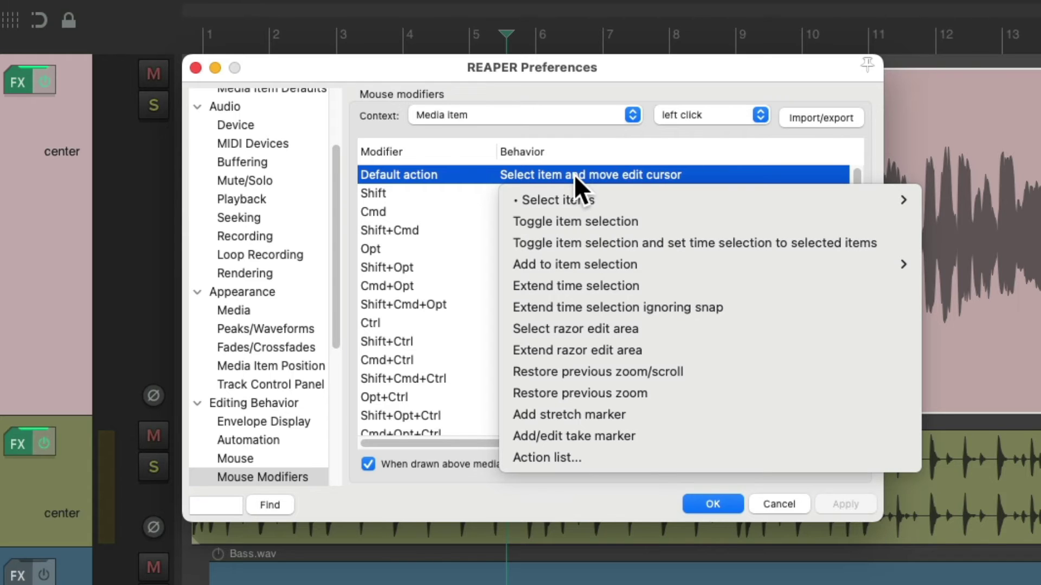
pyautogui.click(625, 459)
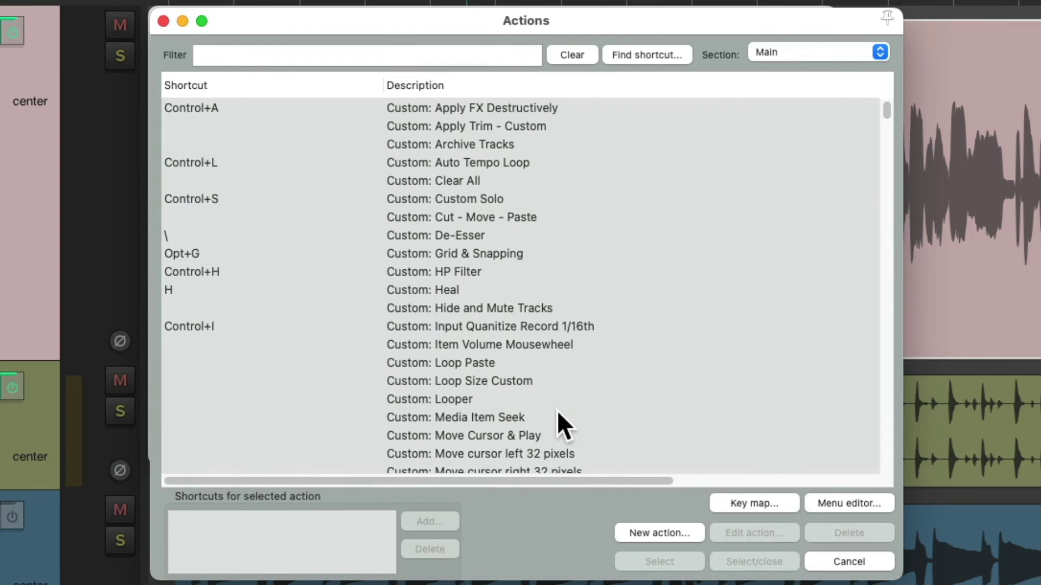
pyautogui.click(557, 418)
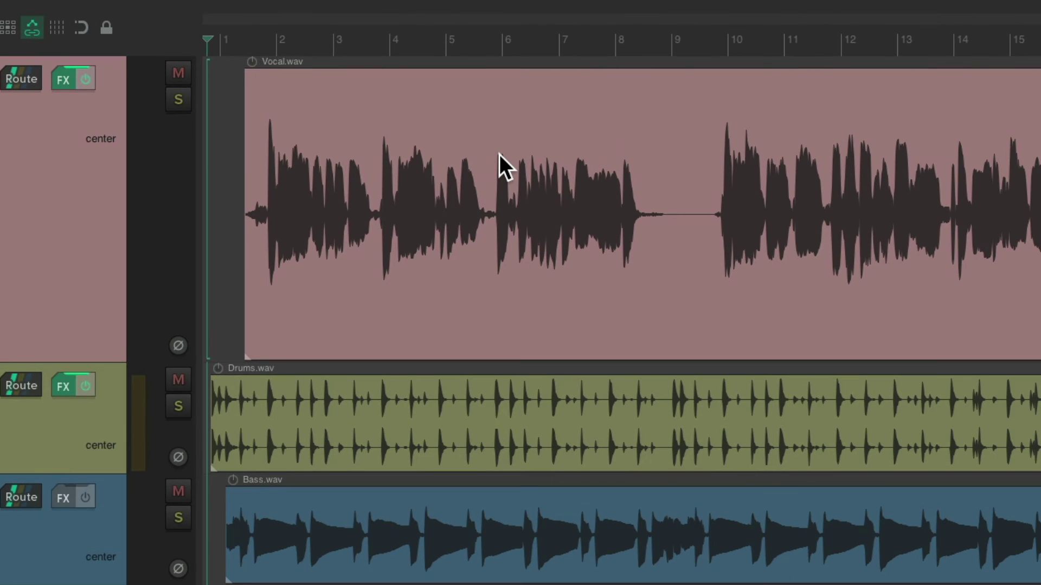
# Click two spots in the Vocal item, undo back to the project start, and start playback.
pyautogui.click(489, 133)
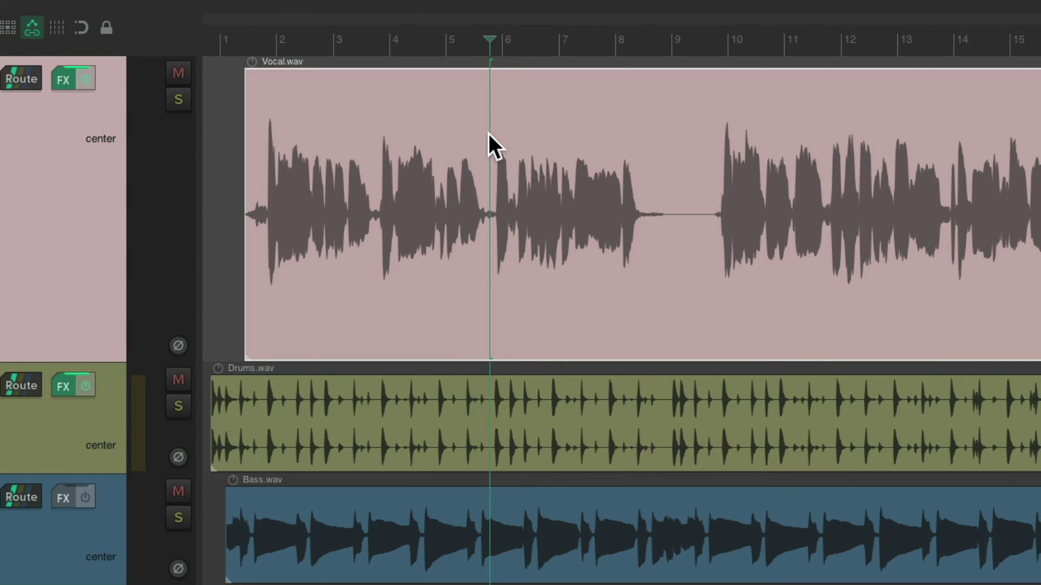
pyautogui.click(711, 160)
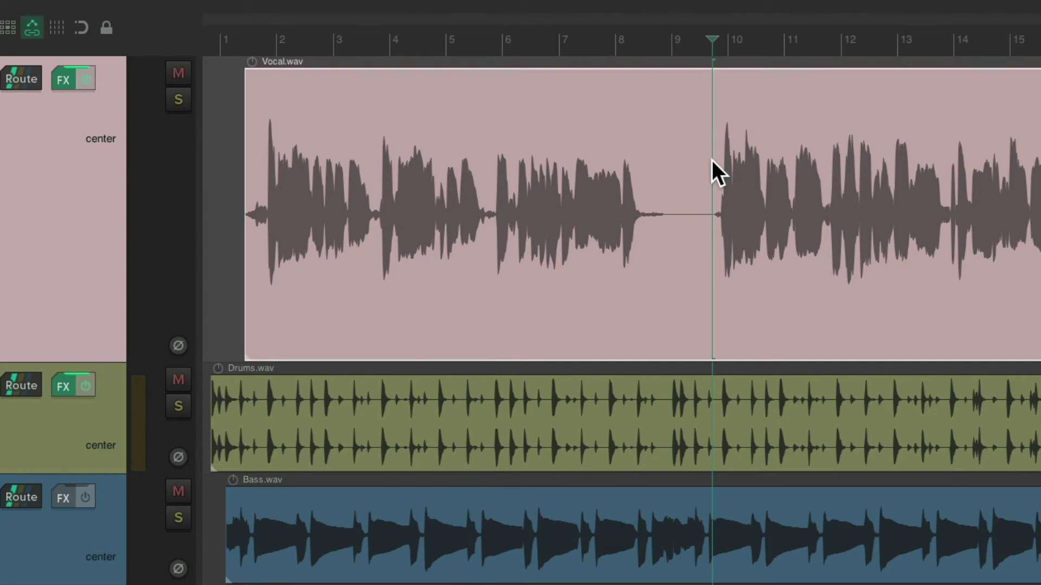
pyautogui.hotkey('ctrl', 'z')
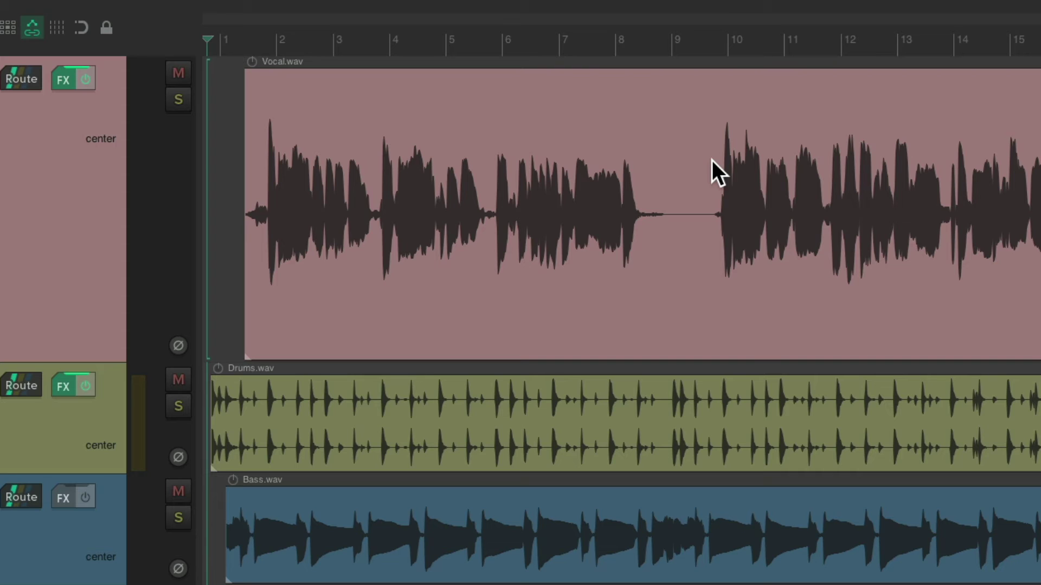
pyautogui.press('space')
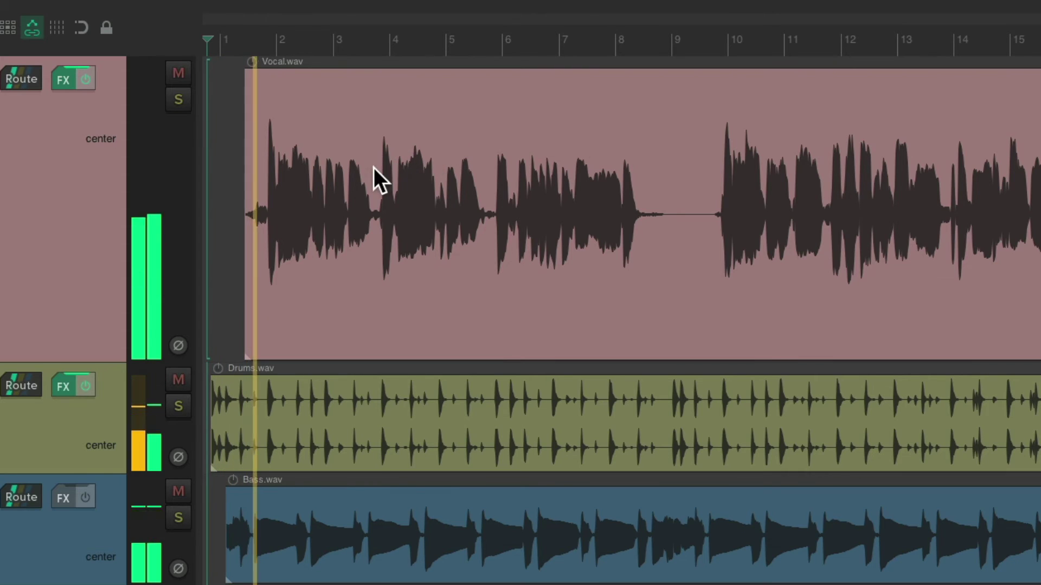
# Click the Vocal item to re-seek playback around bars 4 and 10, ending near bar 4, then stop.
pyautogui.click(373, 167)
pyautogui.click(489, 171)
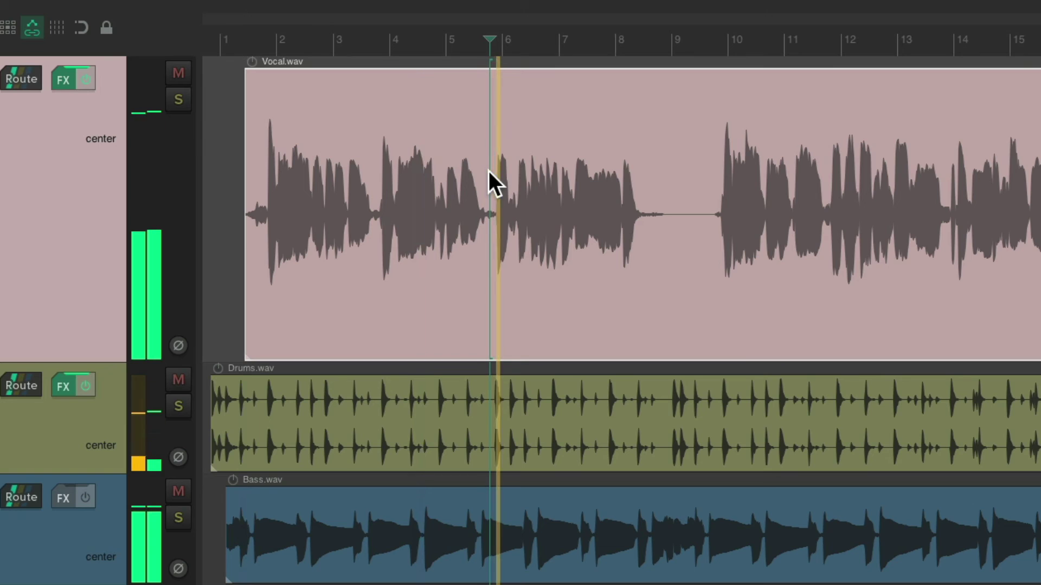
pyautogui.click(715, 161)
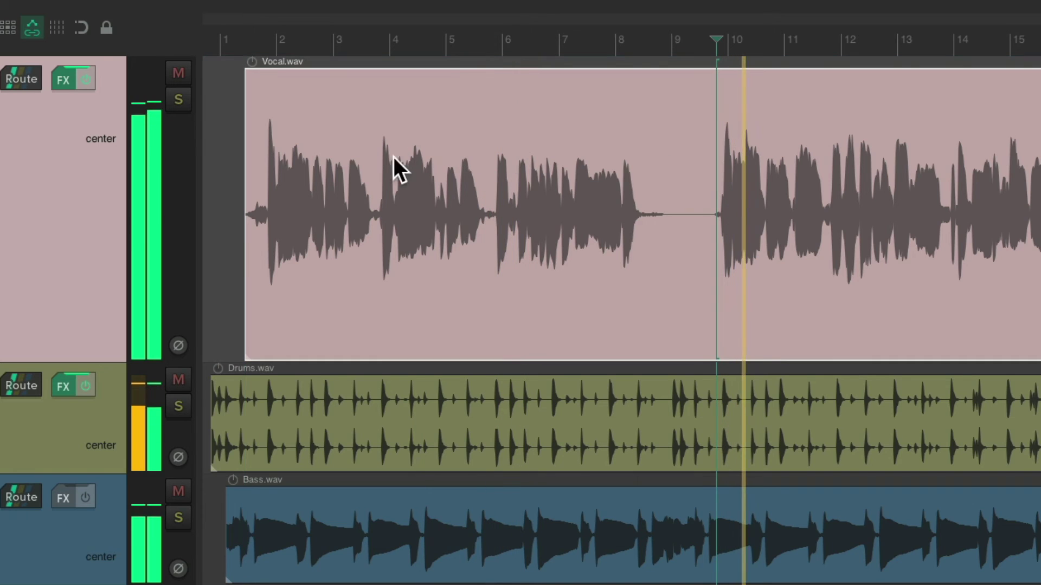
pyautogui.click(375, 172)
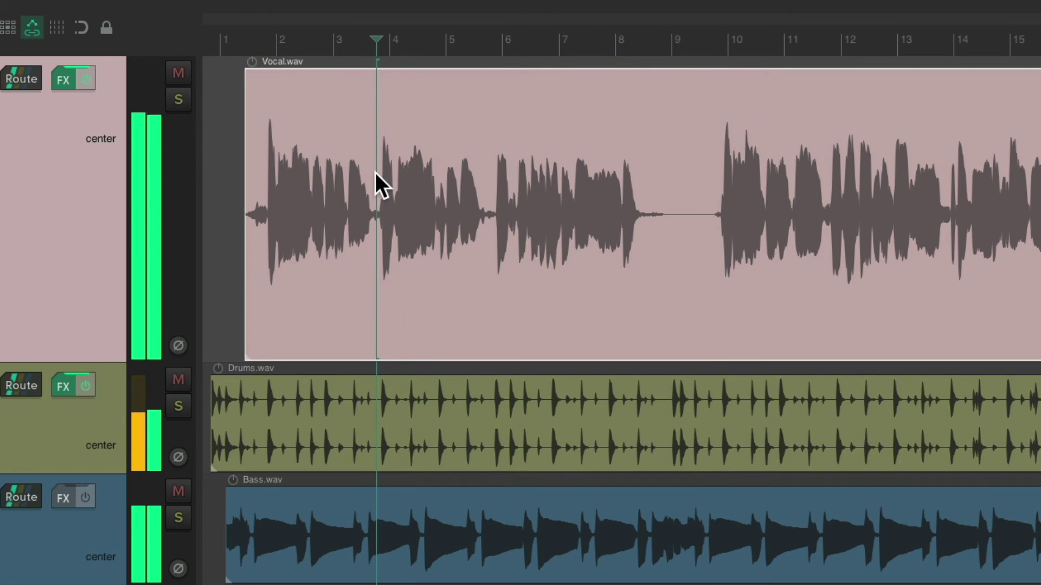
pyautogui.press('space')
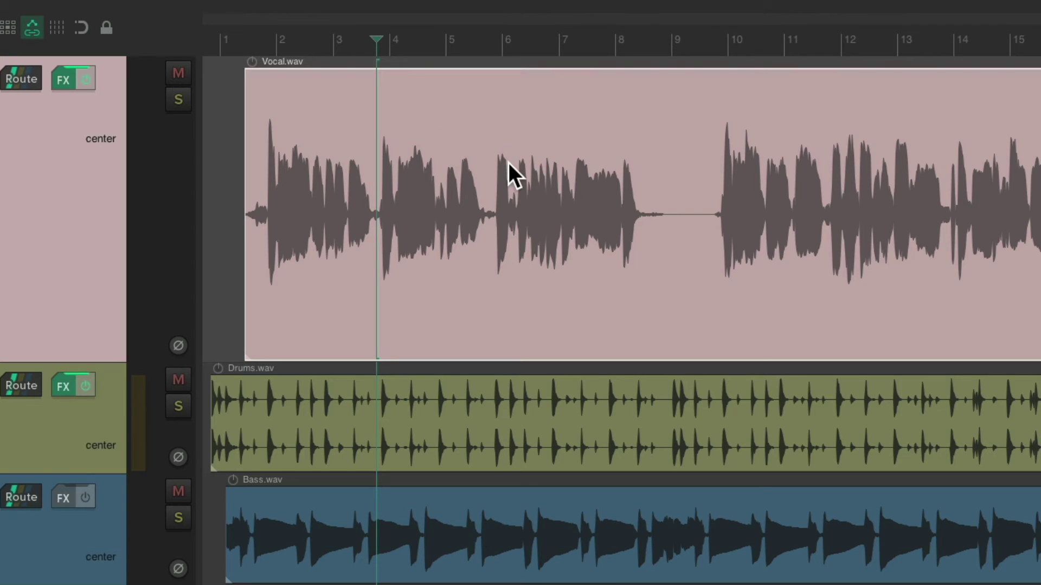
pyautogui.scroll(3, 507, 164)
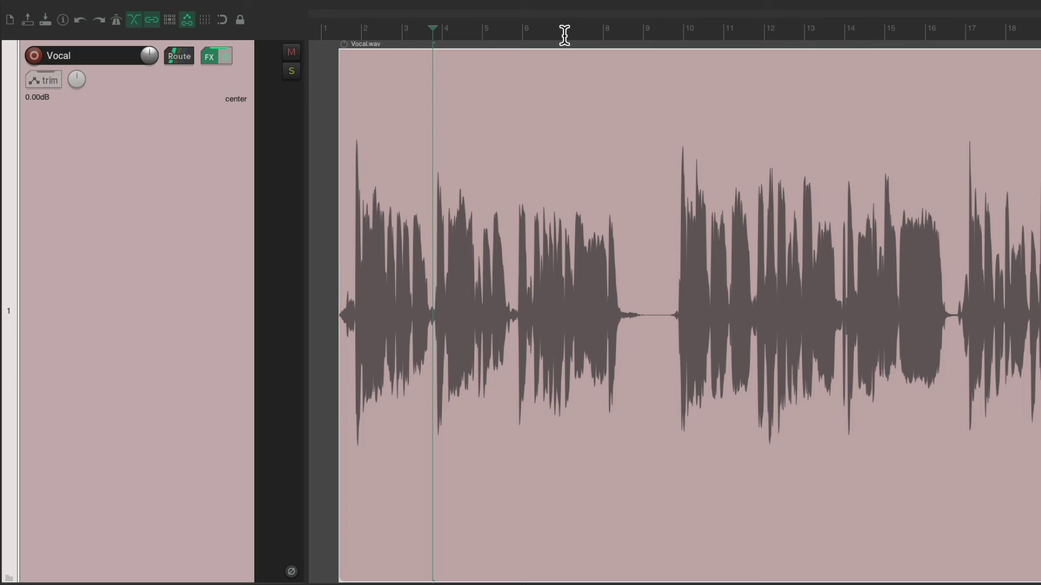
# Play and jump via the ruler to around bars 9 and 4, then stop.
pyautogui.press('space')
pyautogui.click(662, 32)
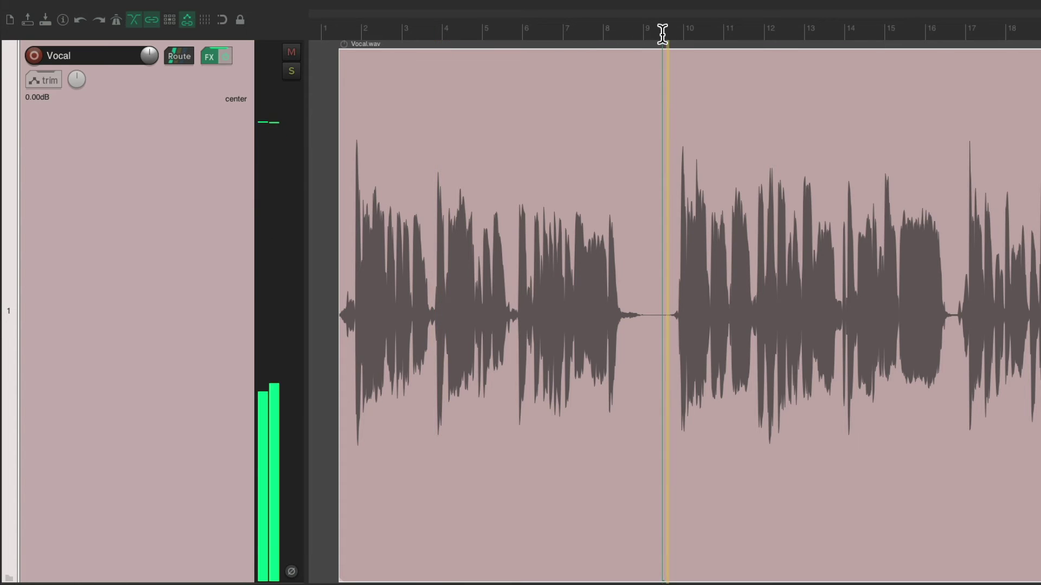
pyautogui.click(436, 31)
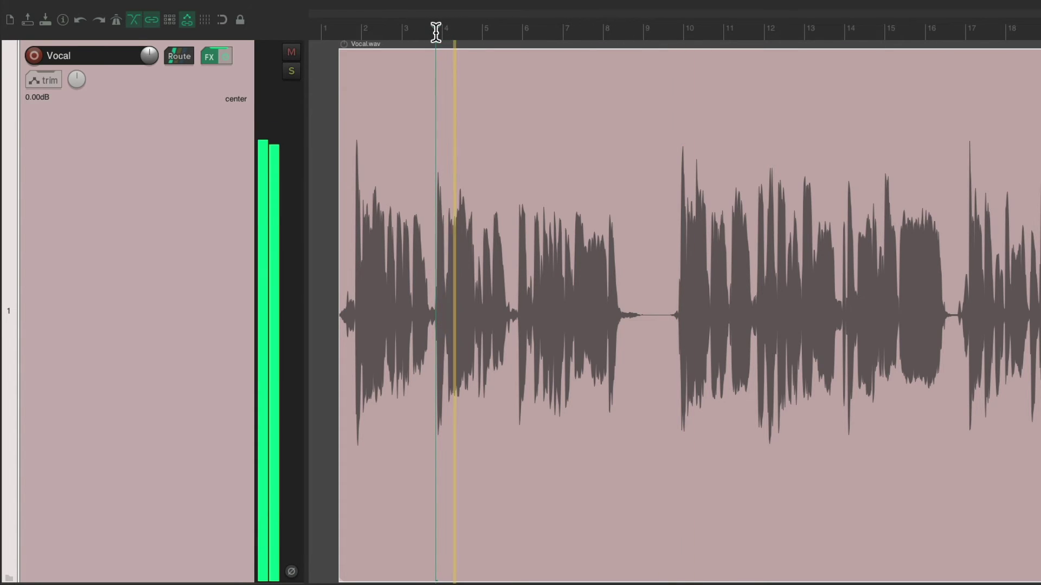
pyautogui.press('space')
pyautogui.scroll(5, 512, 303)
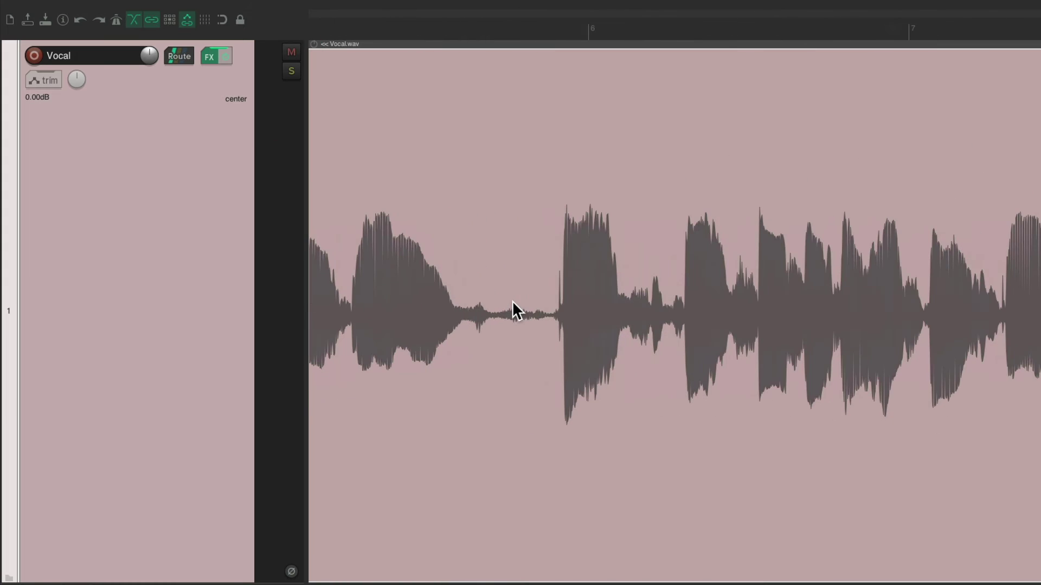
# Play from the quiet gap before bar 6, re-seeking twice further along the vocal waveform.
pyautogui.click(529, 332)
pyautogui.press('space')
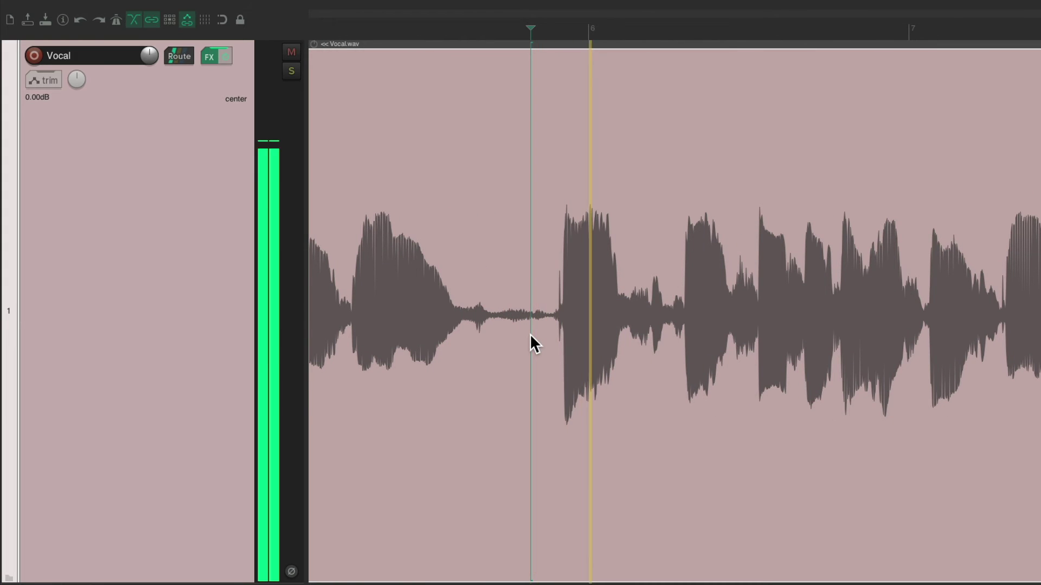
pyautogui.scroll(-3, 529, 333)
pyautogui.hscroll(10, 530, 333)
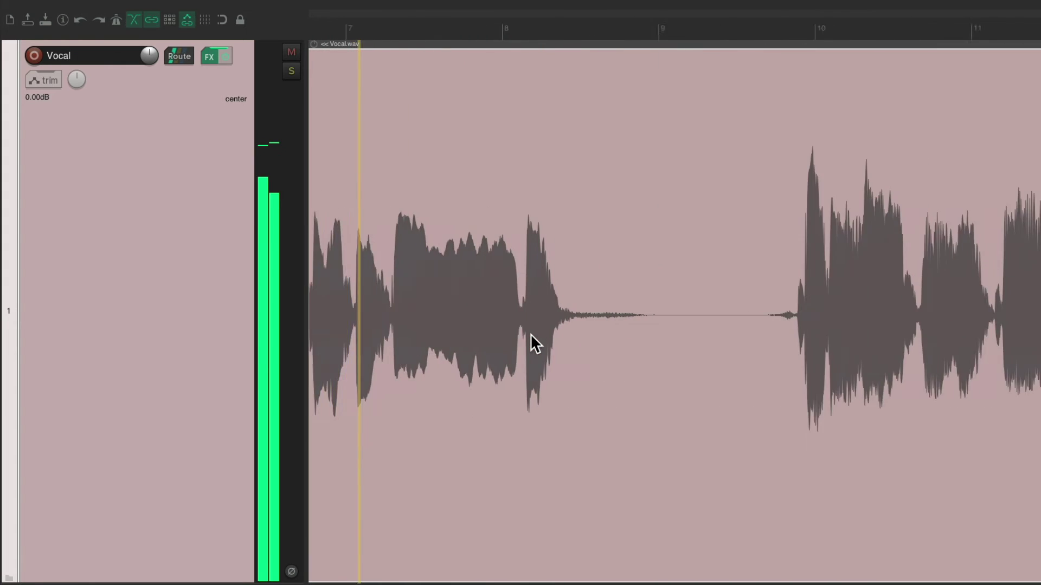
pyautogui.click(577, 320)
pyautogui.hscroll(5, 577, 319)
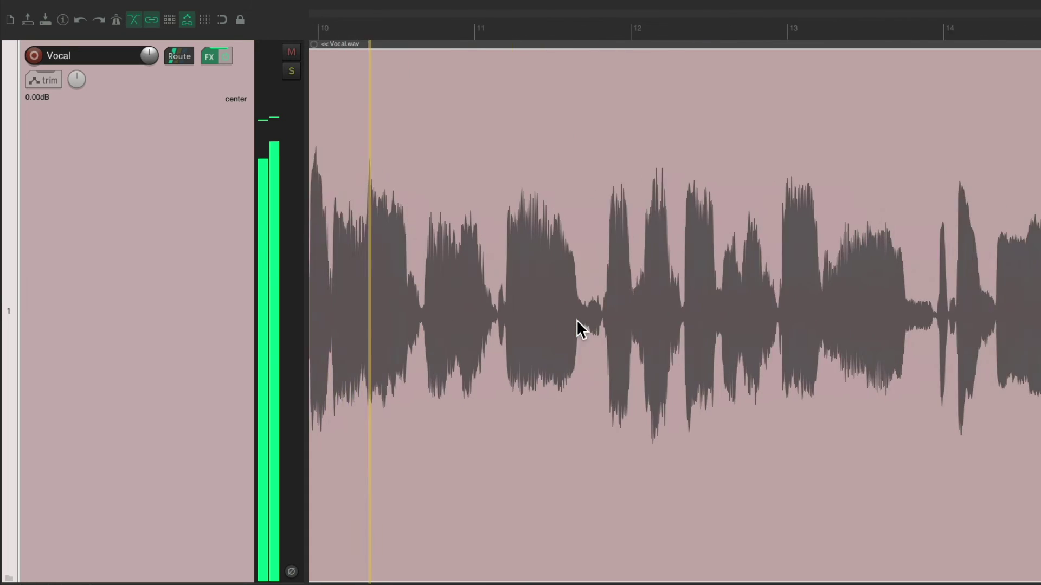
pyautogui.click(570, 325)
# Keep re-seeking playback to just before bars 14 and 17, then midway through bar 18.
pyautogui.hscroll(6, 571, 326)
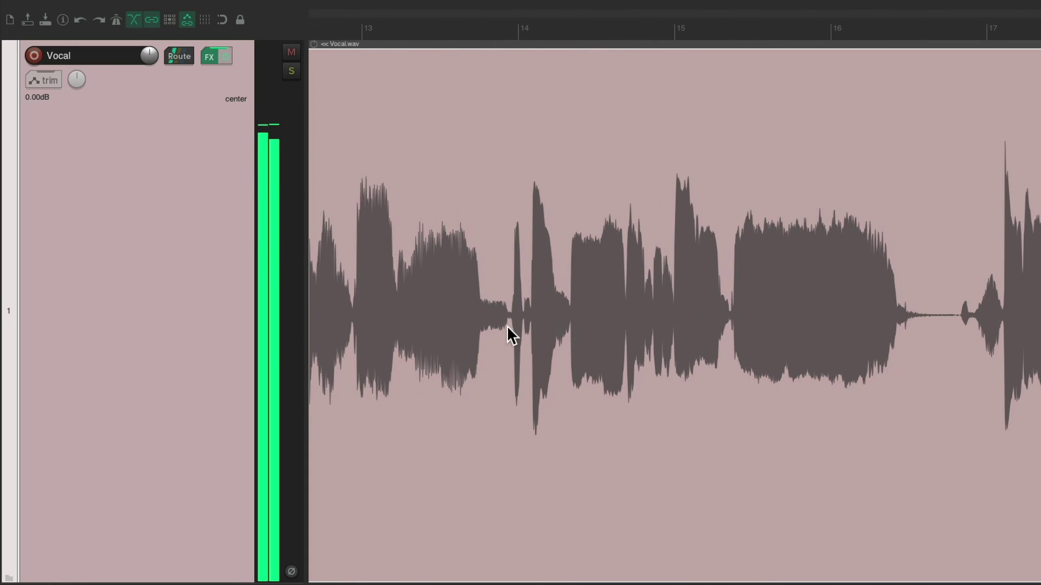
pyautogui.click(505, 327)
pyautogui.hscroll(2, 505, 327)
pyautogui.hscroll(3, 504, 326)
pyautogui.click(561, 332)
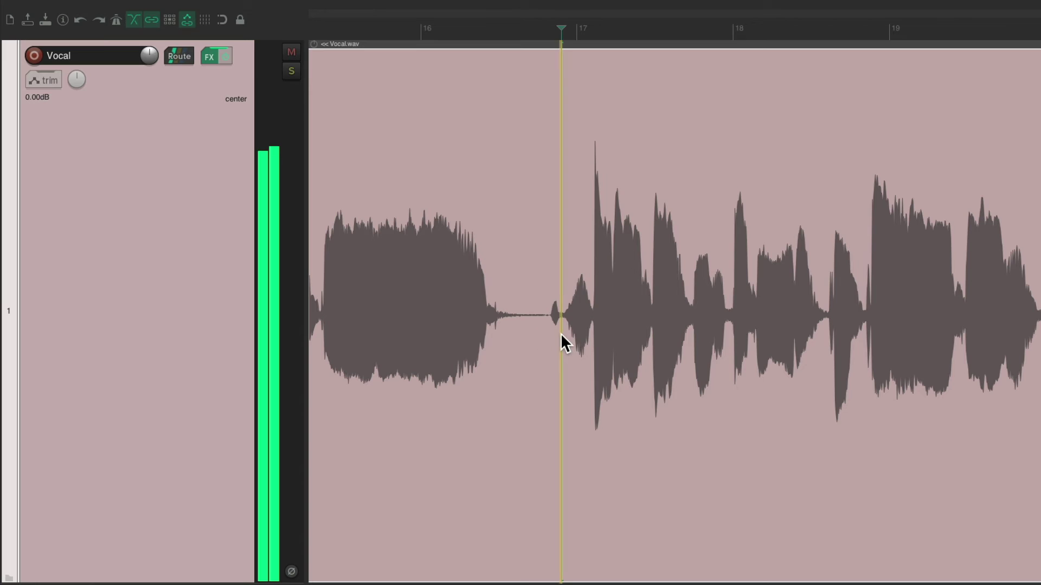
pyautogui.hscroll(2, 560, 333)
pyautogui.hscroll(1, 561, 334)
pyautogui.click(565, 333)
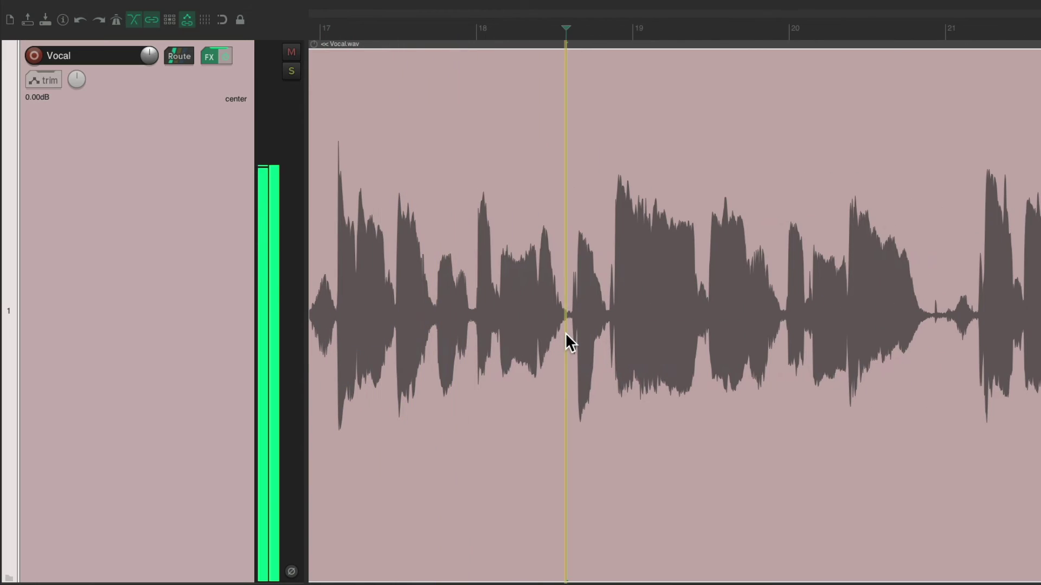
# Stop playback and place the start point on the Vocal item just before bar 10.
pyautogui.press('space')
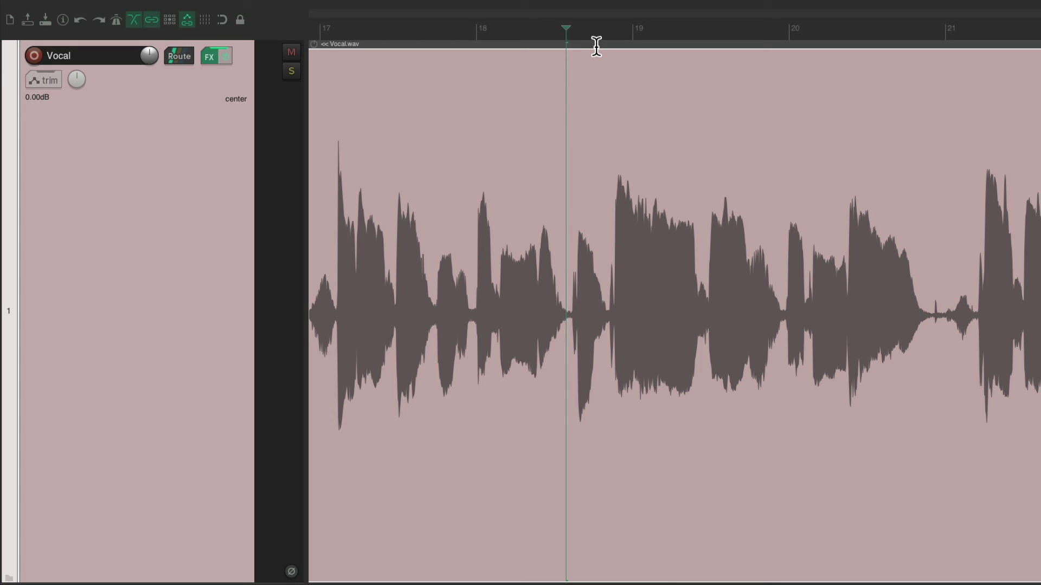
pyautogui.hscroll(-5, 592, 276)
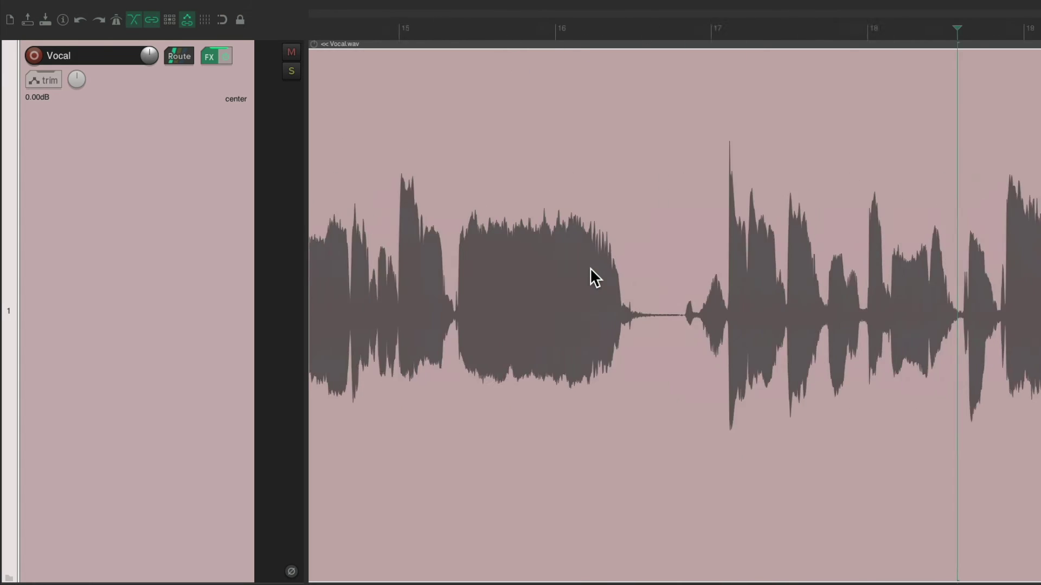
pyautogui.hscroll(-5, 590, 267)
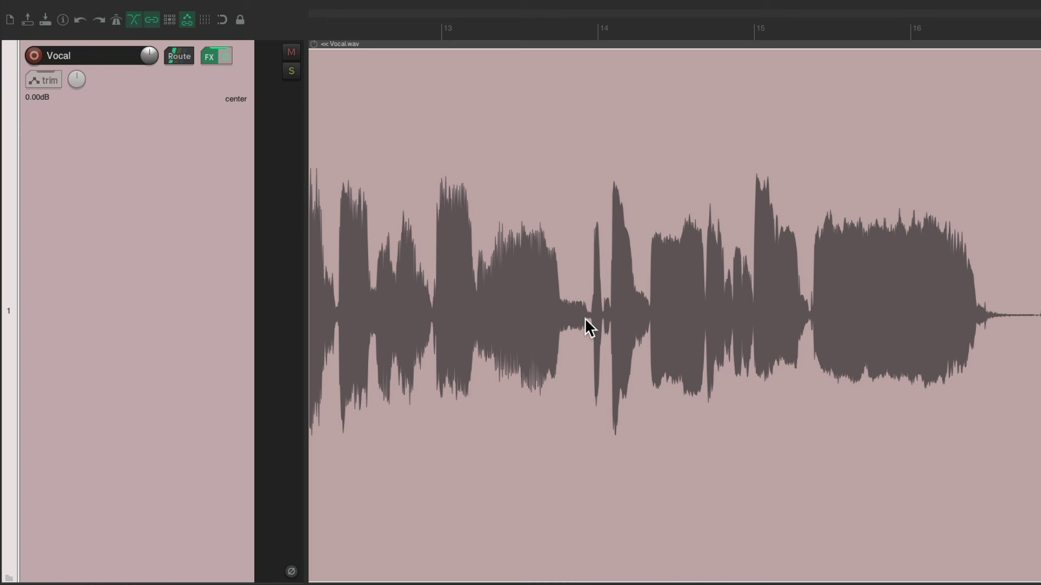
pyautogui.click(580, 349)
pyautogui.hscroll(-3, 580, 349)
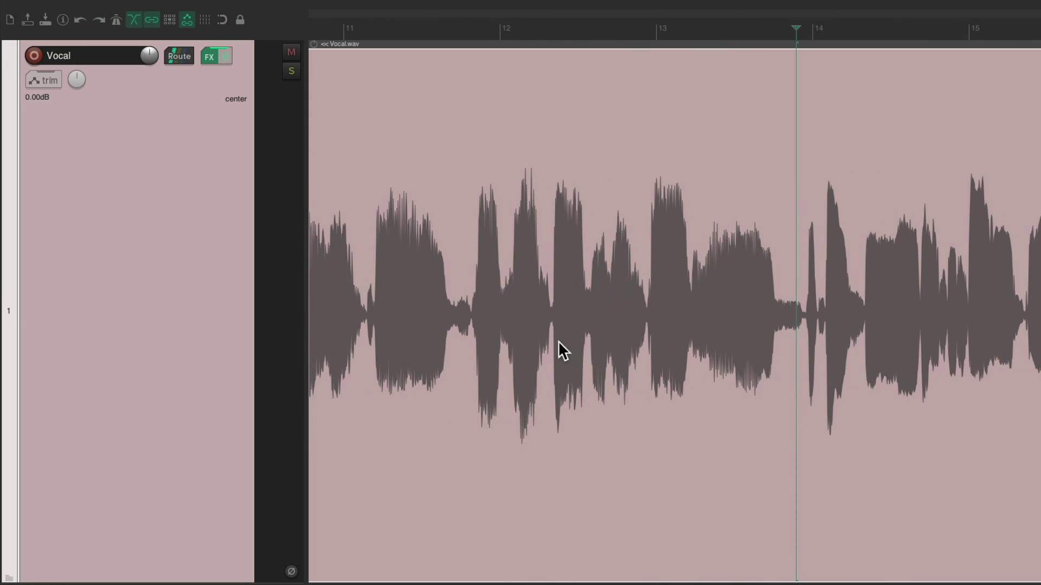
pyautogui.click(463, 348)
pyautogui.hscroll(-5, 542, 350)
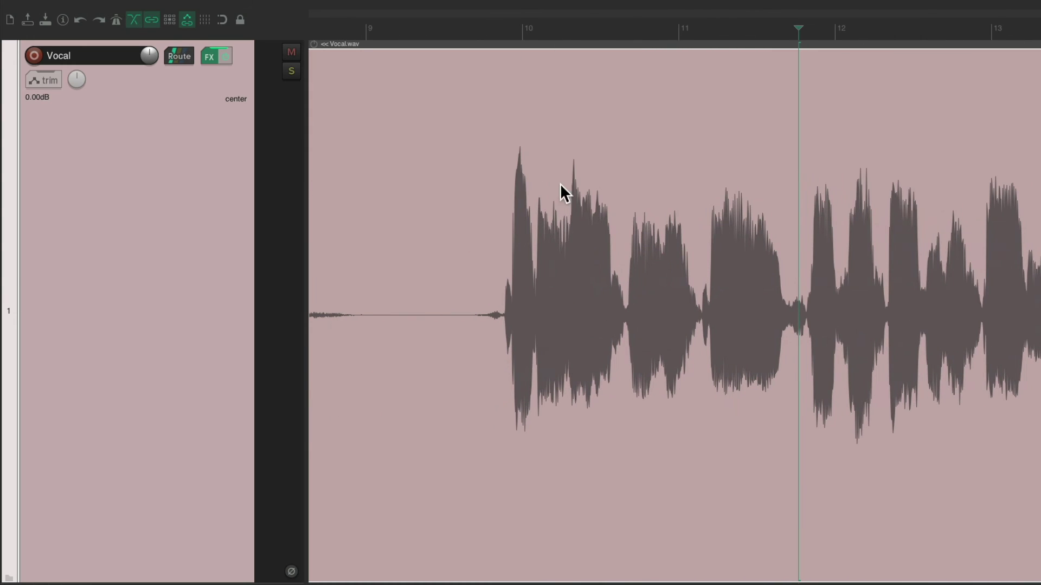
pyautogui.click(499, 341)
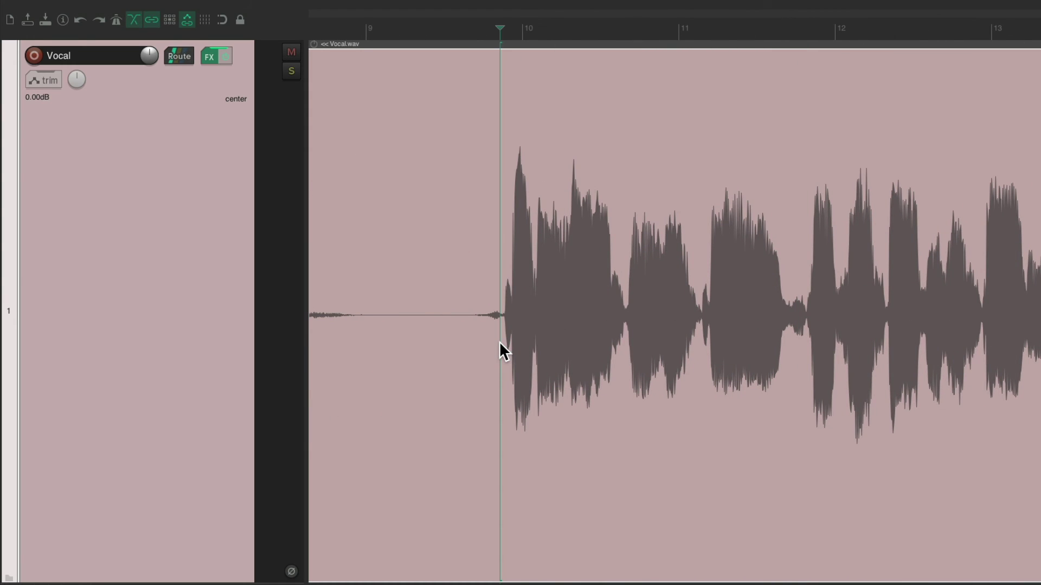
# Play from bar 10, then re-seek to about bar 15.3 and bar 13.9, and stop.
pyautogui.press('space')
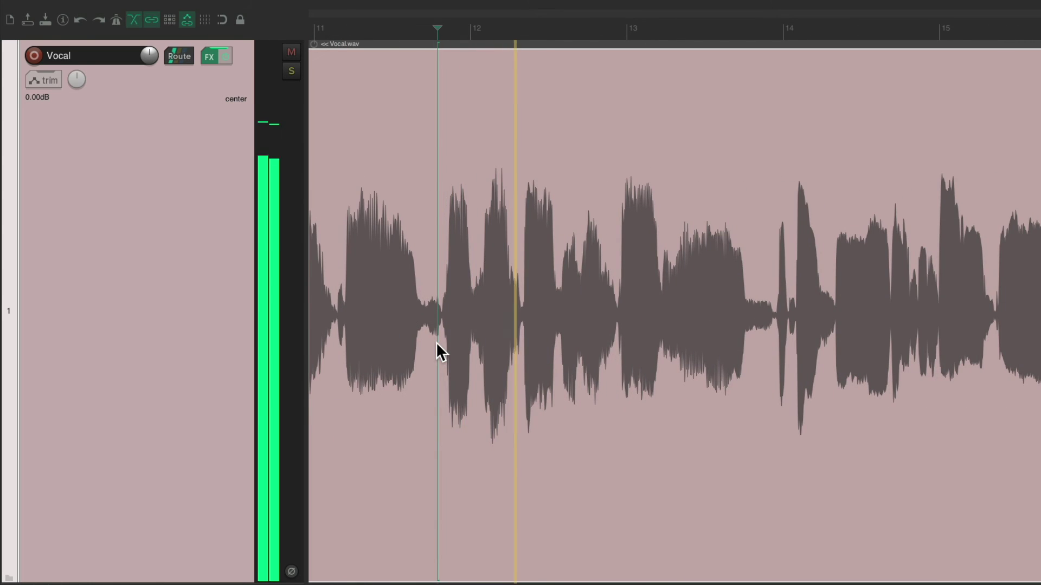
pyautogui.press('space')
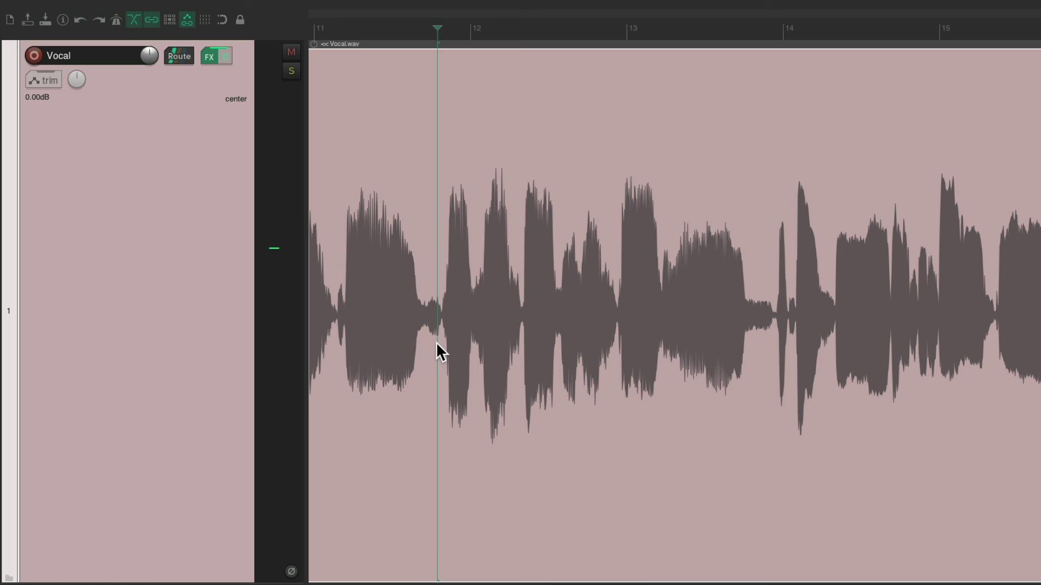
pyautogui.press('space')
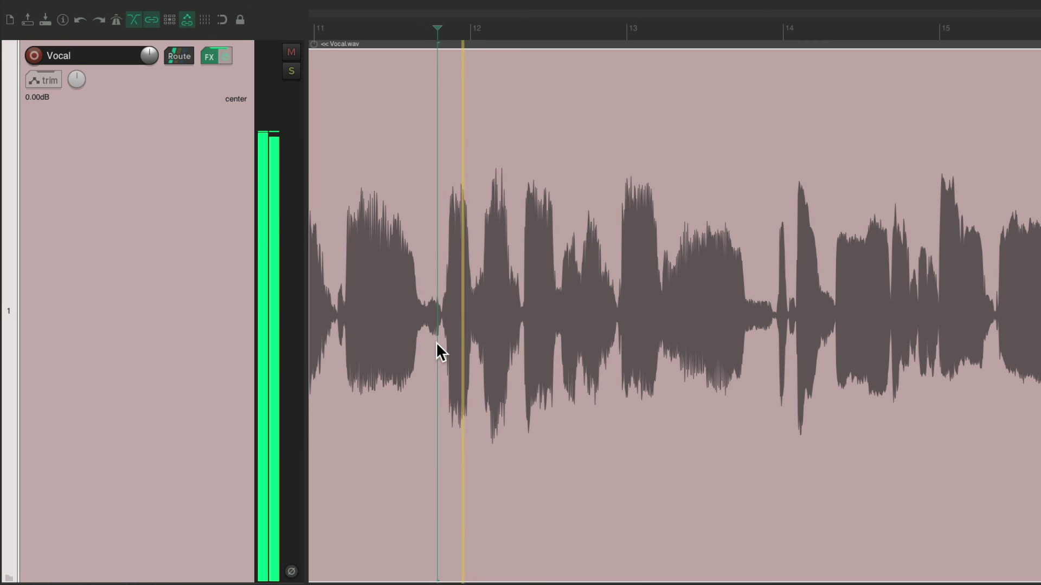
pyautogui.hscroll(5, 436, 343)
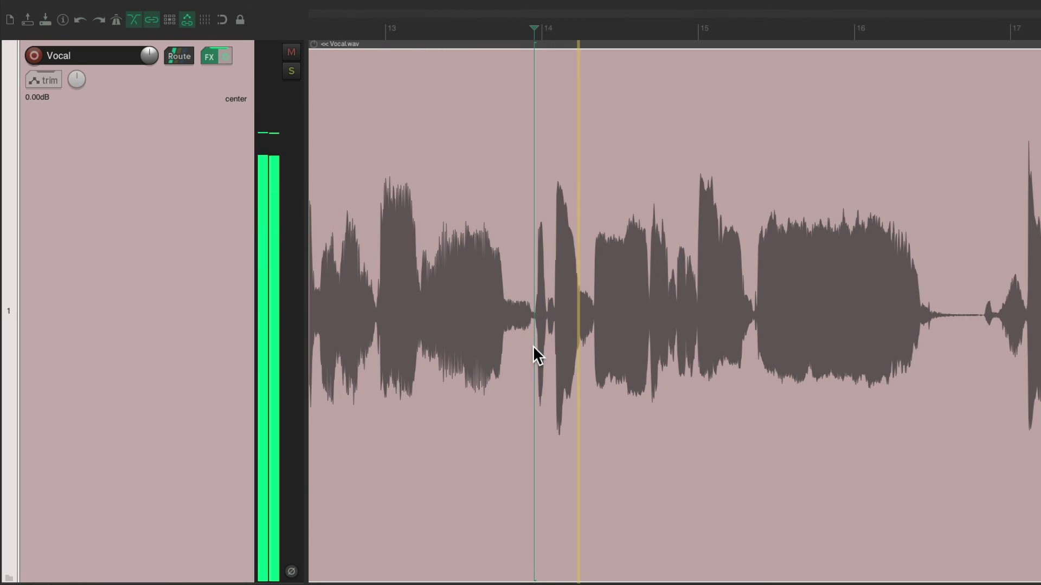
pyautogui.hscroll(5, 537, 355)
pyautogui.click(441, 344)
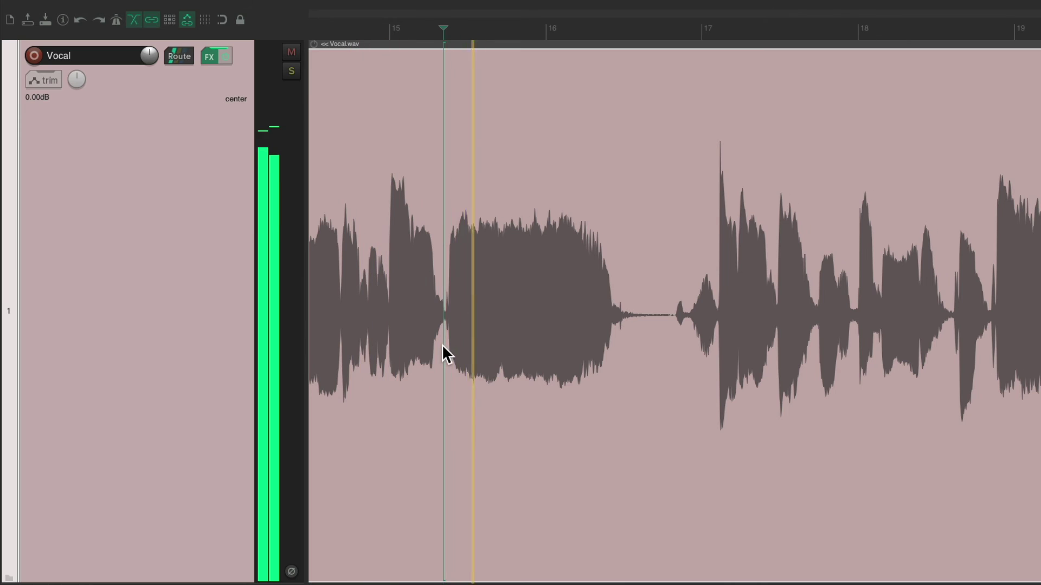
pyautogui.hscroll(-3, 441, 344)
pyautogui.click(415, 340)
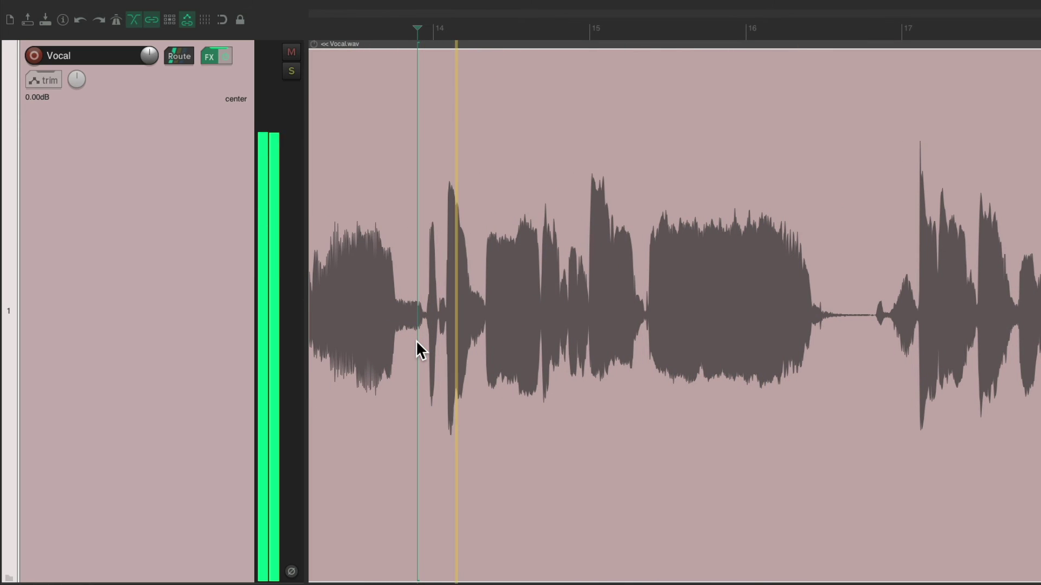
pyautogui.press('space')
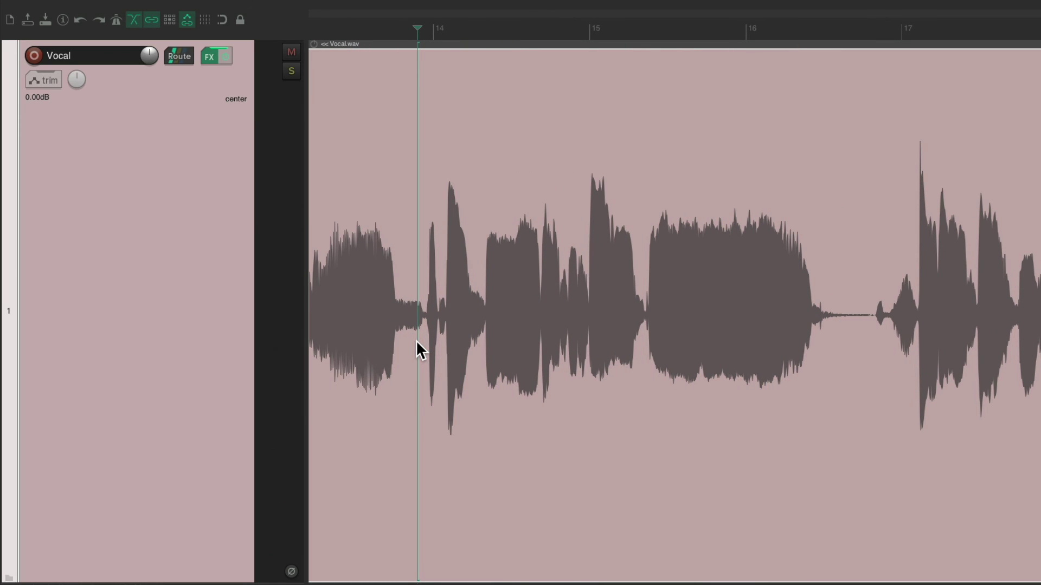